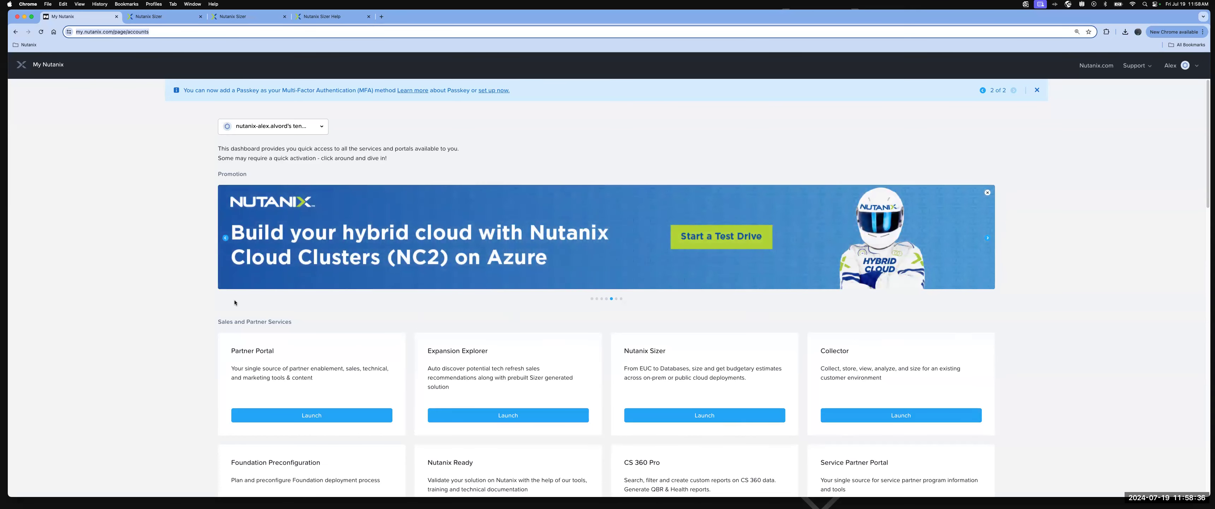
Step: Bring up the filled-in Create New Scenario form and go to its General section
{"action": "left_click", "coordinate": [160, 23]}
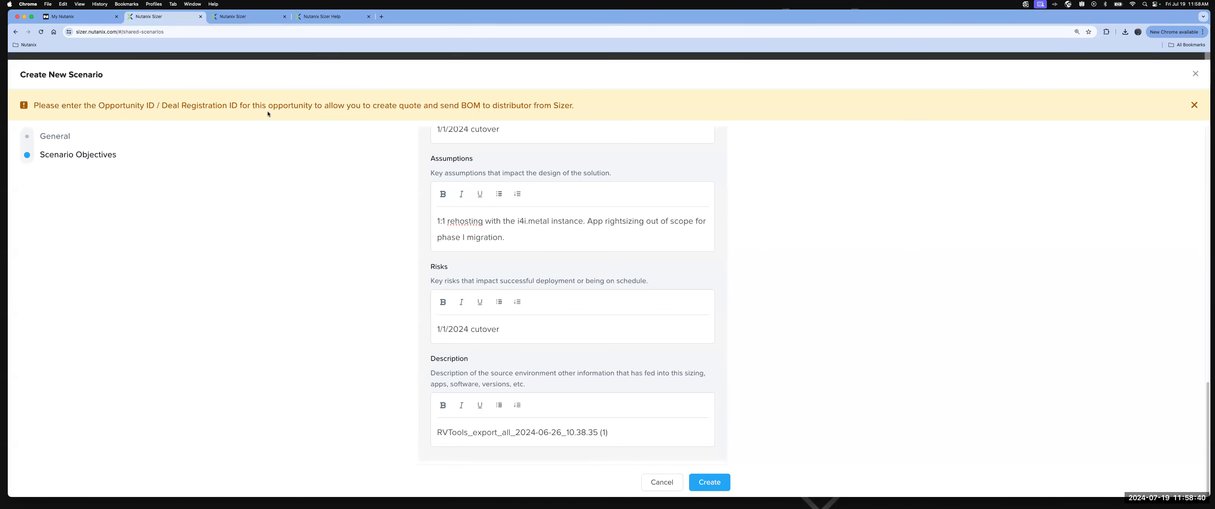
{"action": "left_click", "coordinate": [219, 19]}
{"action": "left_click", "coordinate": [147, 19]}
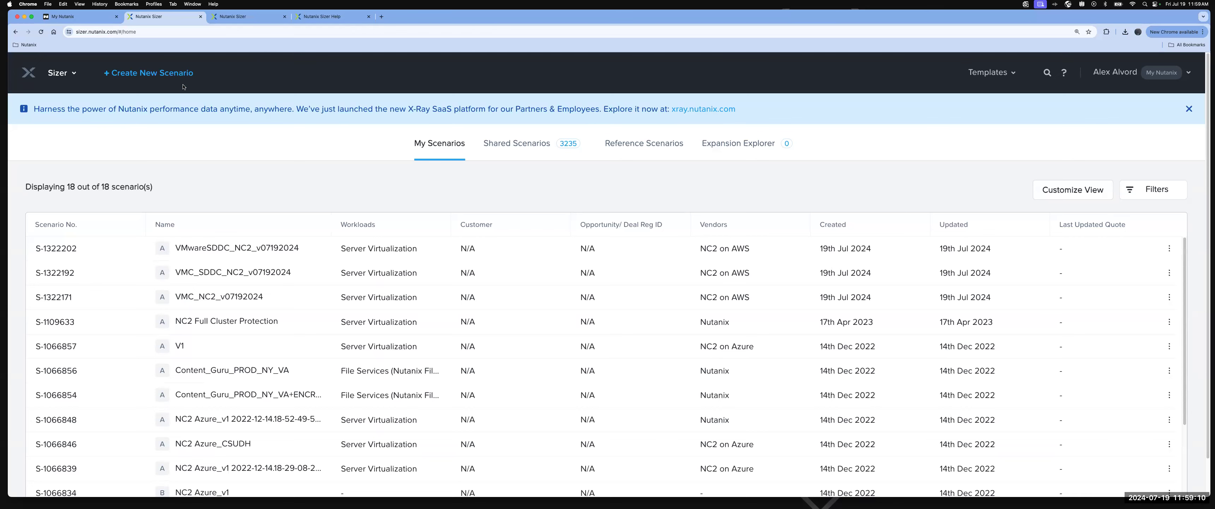
{"action": "left_click", "coordinate": [240, 16]}
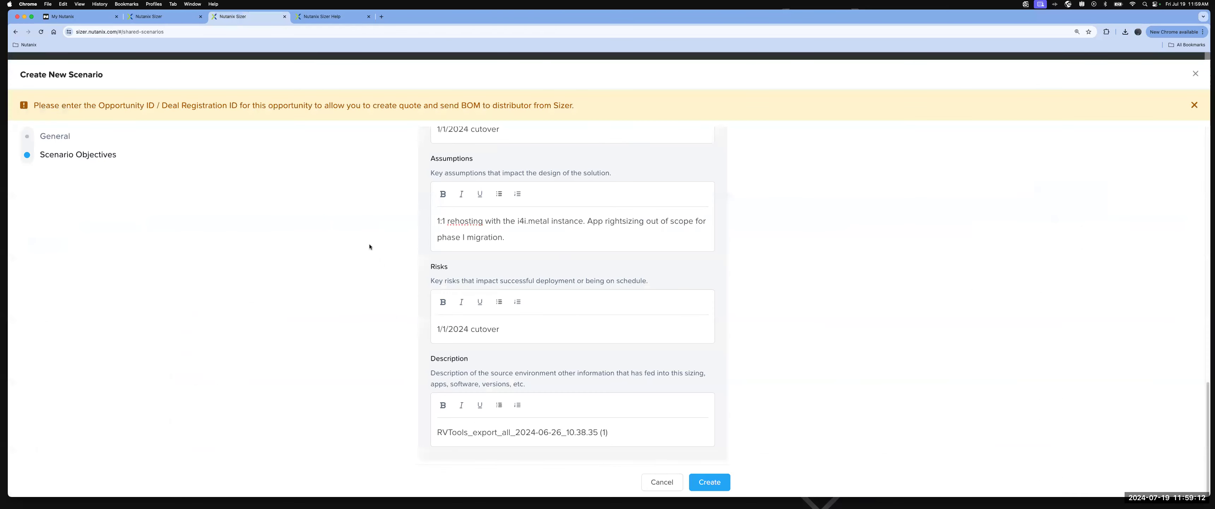
{"action": "scroll", "coordinate": [369, 246], "scroll_direction": "up", "scroll_amount": 15}
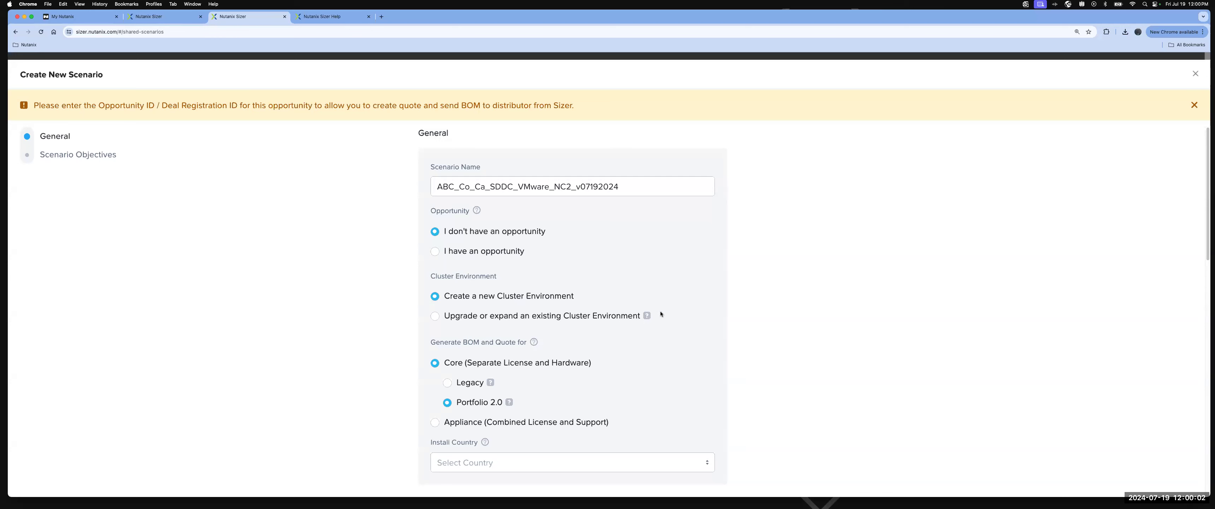
Step: Set the new scenario's install country to United States
{"action": "scroll", "coordinate": [593, 344], "scroll_direction": "down", "scroll_amount": 1}
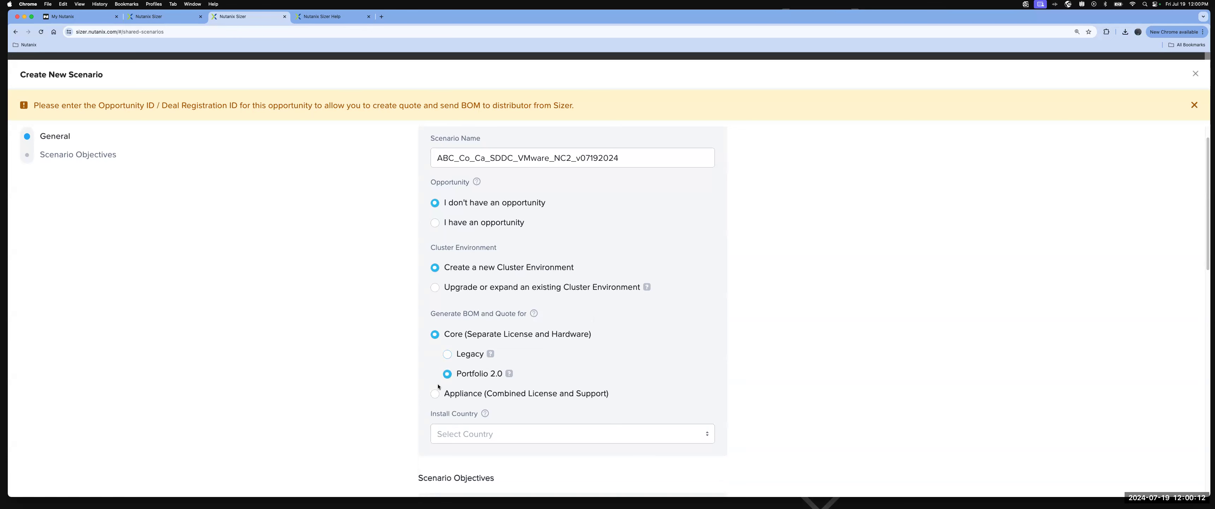
{"action": "scroll", "coordinate": [415, 412], "scroll_direction": "down", "scroll_amount": 3}
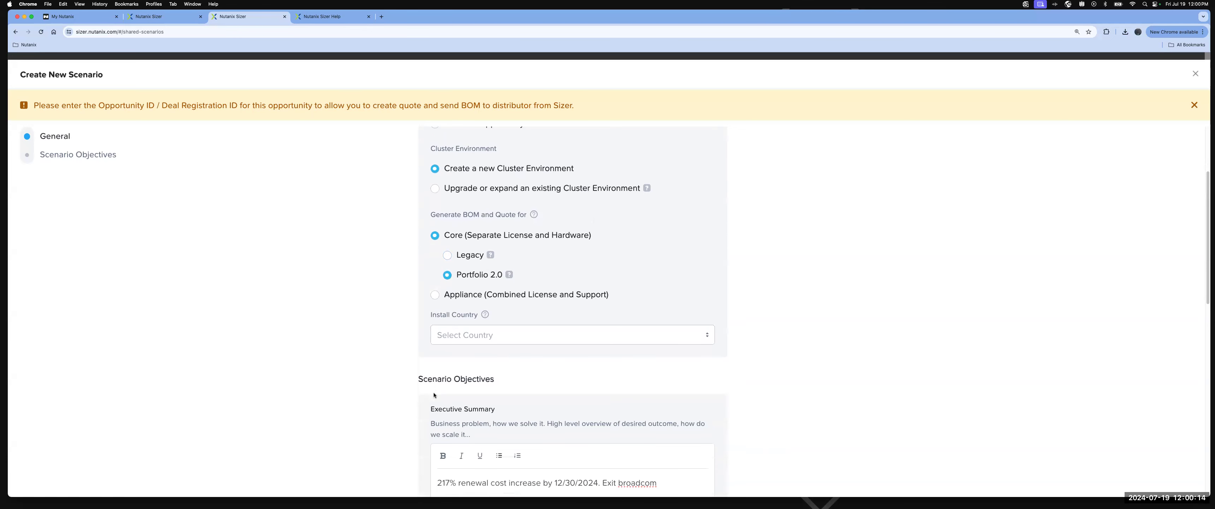
{"action": "left_click", "coordinate": [504, 334]}
{"action": "scroll", "coordinate": [568, 244], "scroll_direction": "down", "scroll_amount": 20}
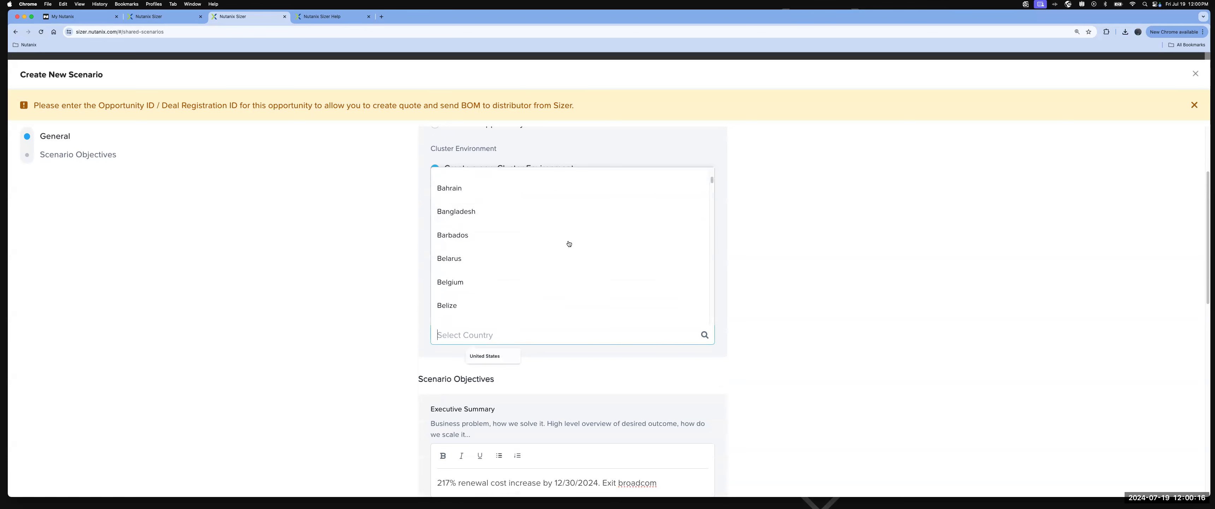
{"action": "scroll", "coordinate": [568, 243], "scroll_direction": "down", "scroll_amount": 15}
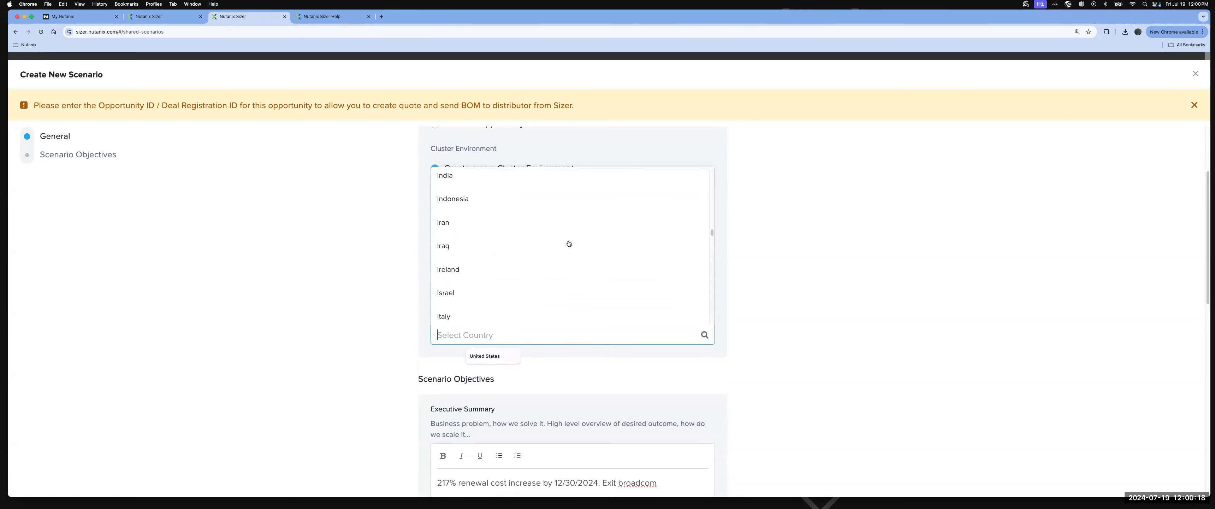
{"action": "scroll", "coordinate": [568, 244], "scroll_direction": "down", "scroll_amount": 15}
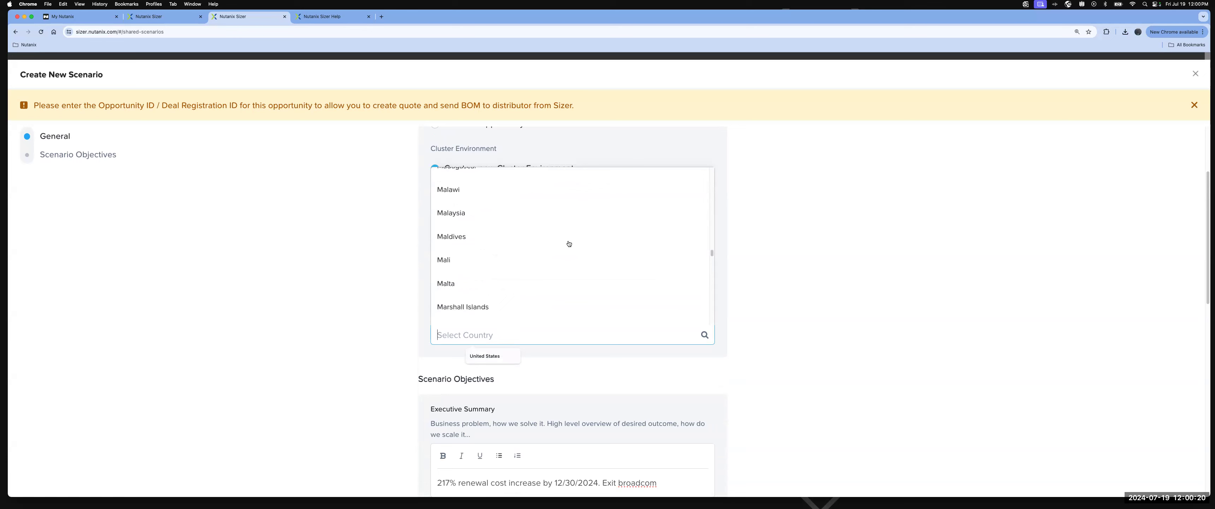
{"action": "scroll", "coordinate": [568, 244], "scroll_direction": "down", "scroll_amount": 15}
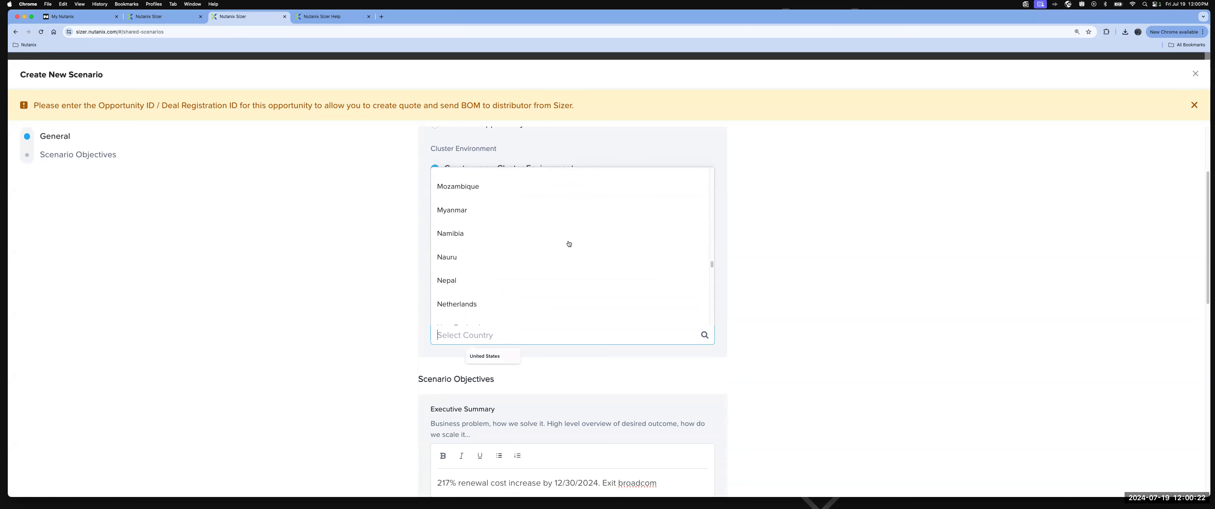
{"action": "scroll", "coordinate": [568, 244], "scroll_direction": "down", "scroll_amount": 15}
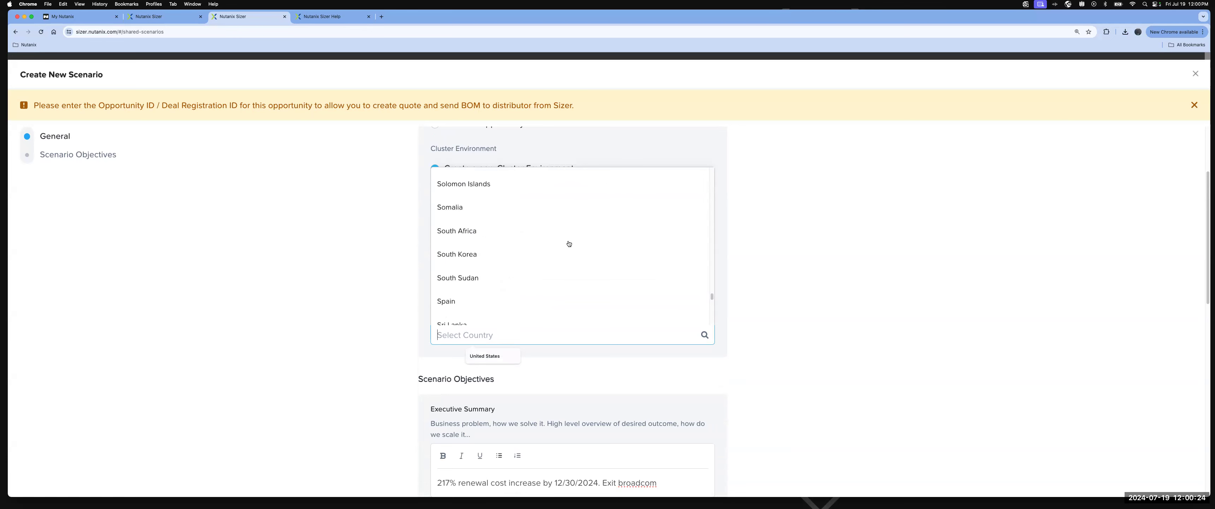
{"action": "scroll", "coordinate": [568, 243], "scroll_direction": "down", "scroll_amount": 5}
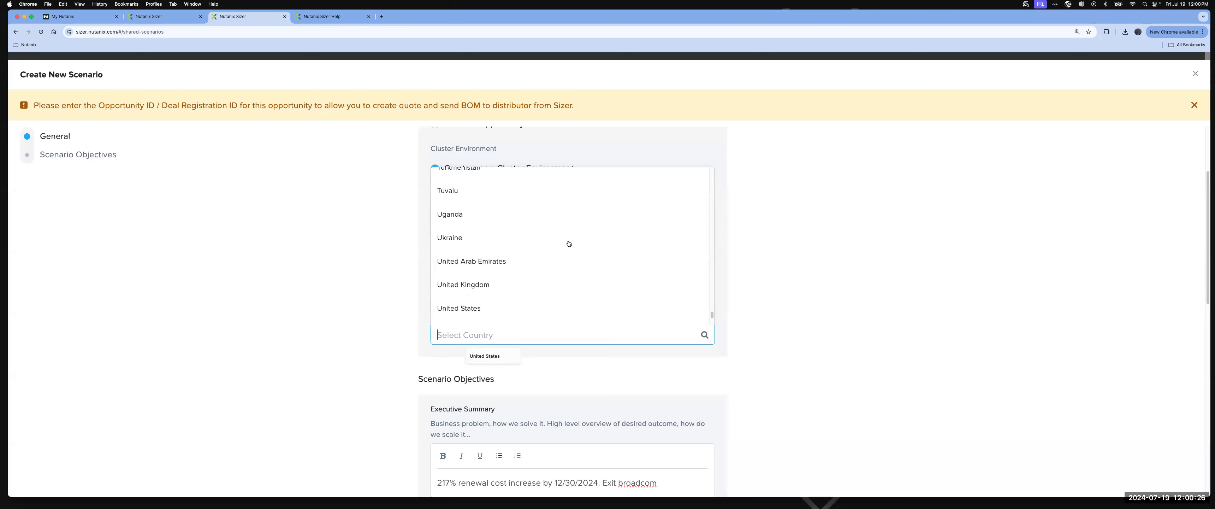
{"action": "left_click", "coordinate": [530, 307]}
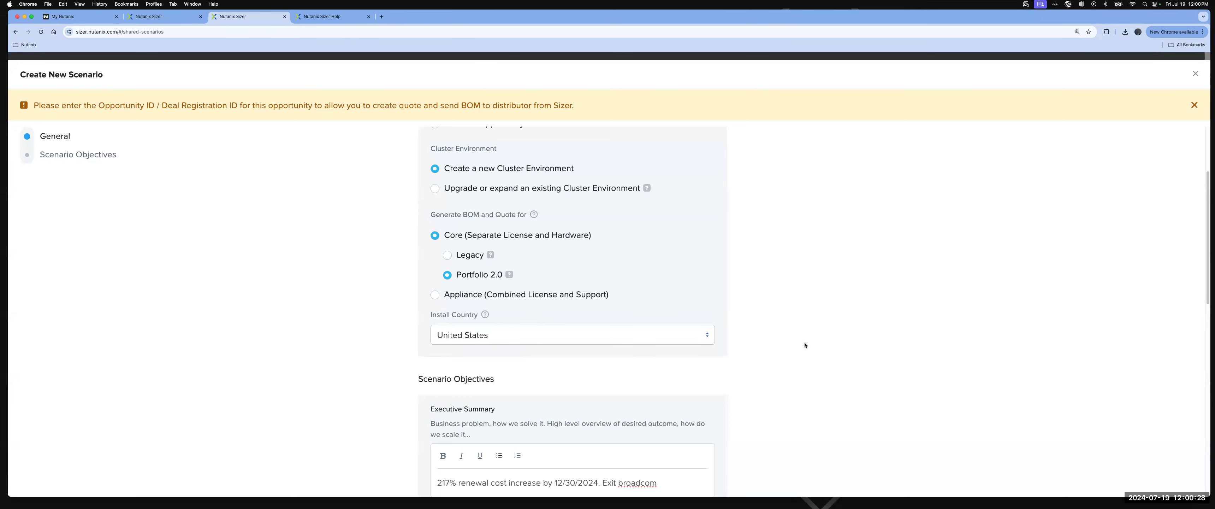
Step: Review the scenario objectives: executive summary, requirements, constraints and assumptions
{"action": "scroll", "coordinate": [805, 341], "scroll_direction": "down", "scroll_amount": 5}
{"action": "scroll", "coordinate": [804, 342], "scroll_direction": "down", "scroll_amount": 2}
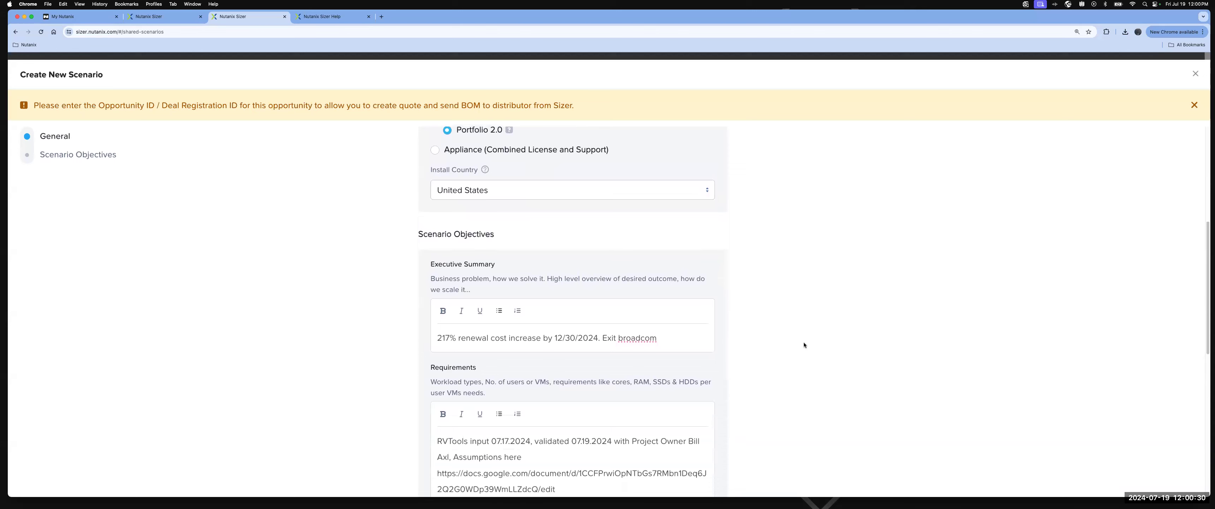
{"action": "scroll", "coordinate": [804, 343], "scroll_direction": "down", "scroll_amount": 1}
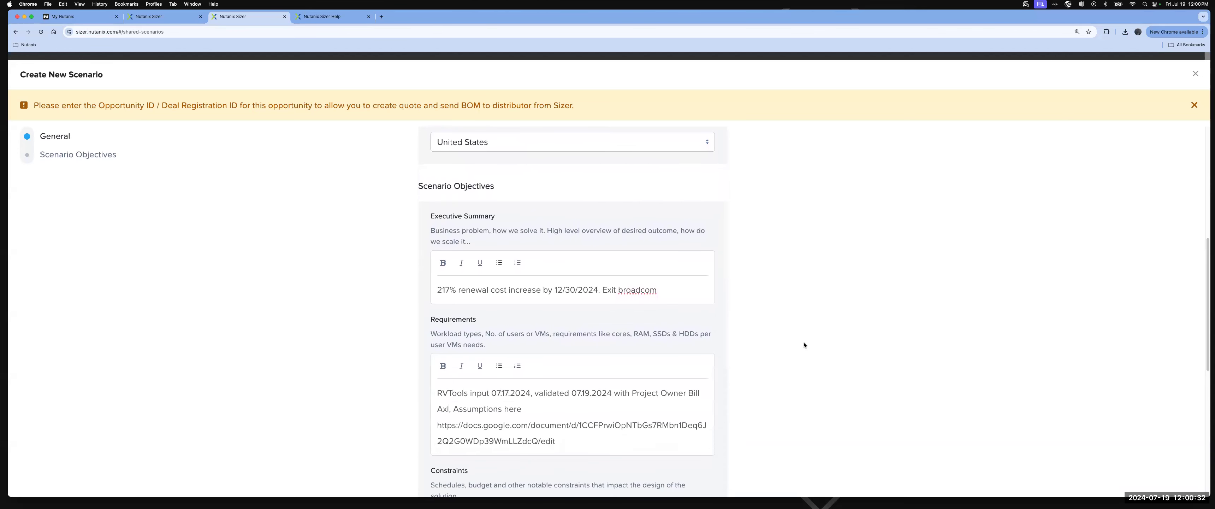
{"action": "scroll", "coordinate": [804, 344], "scroll_direction": "down", "scroll_amount": 1}
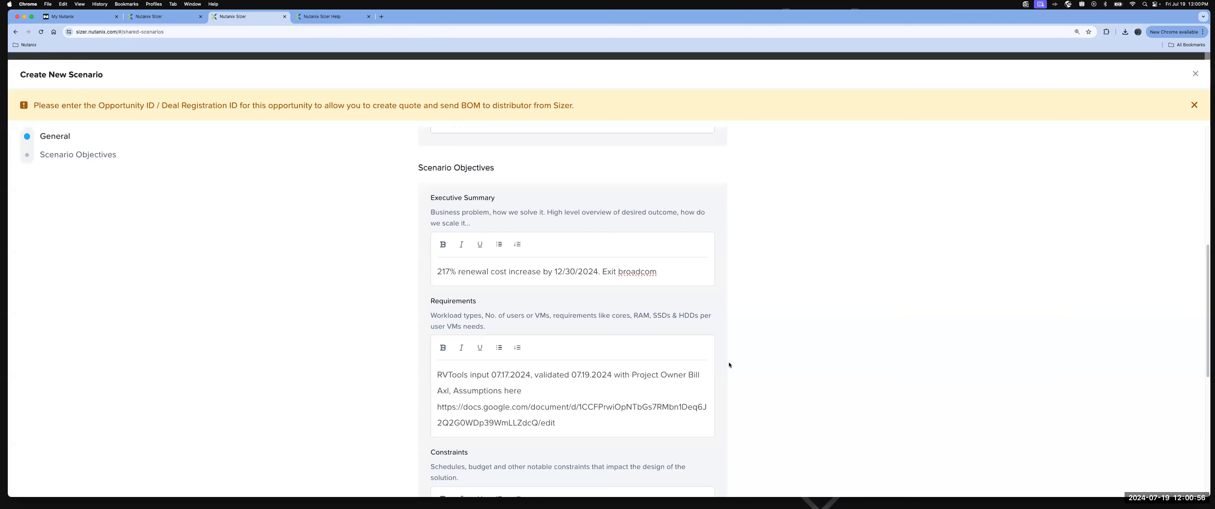
{"action": "scroll", "coordinate": [730, 364], "scroll_direction": "down", "scroll_amount": 3}
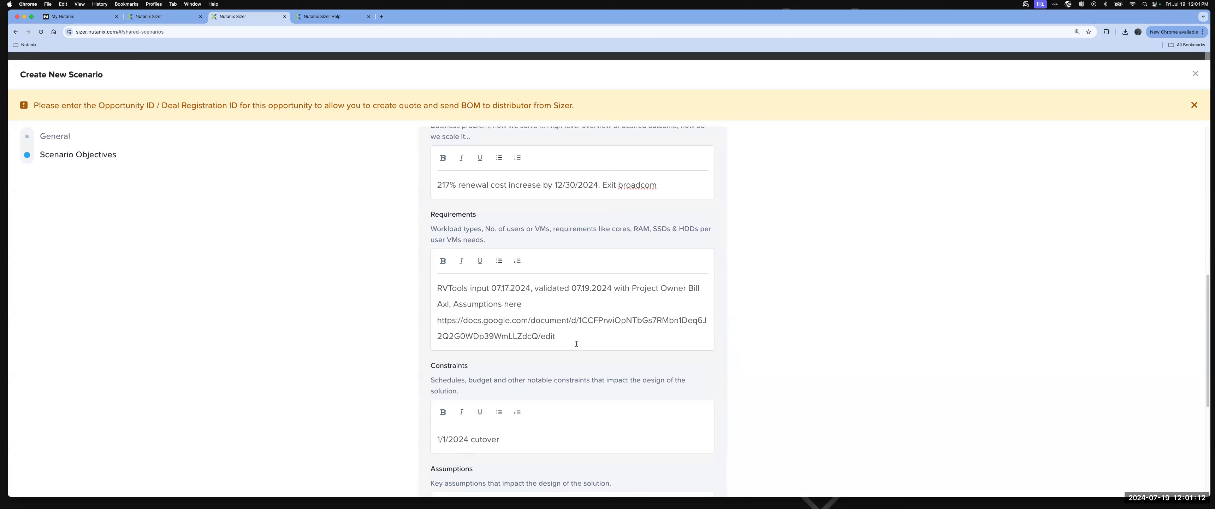
{"action": "scroll", "coordinate": [747, 380], "scroll_direction": "down", "scroll_amount": 3}
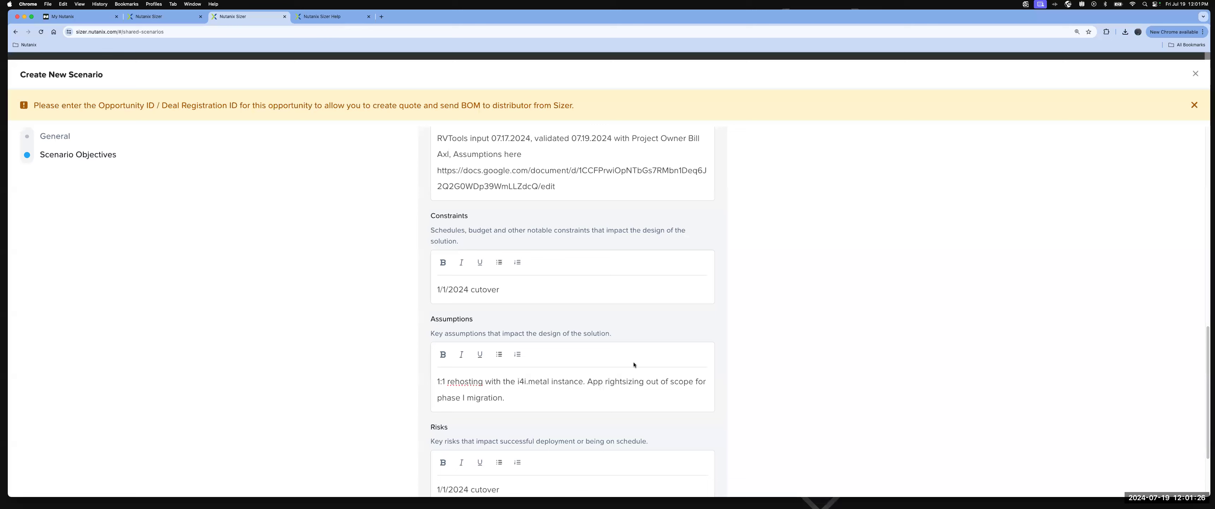
{"action": "scroll", "coordinate": [616, 287], "scroll_direction": "up", "scroll_amount": 1}
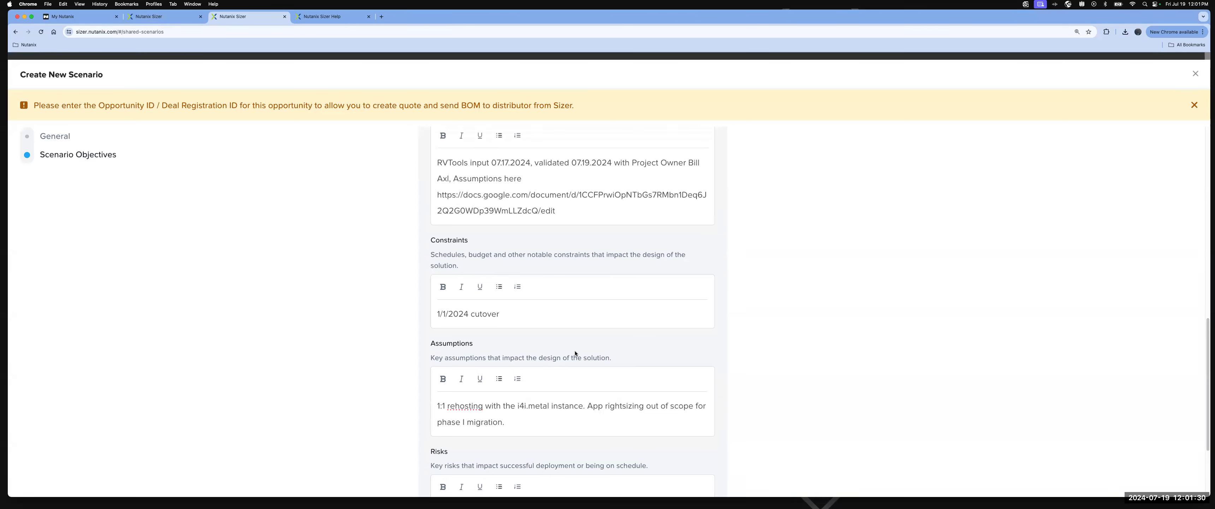
{"action": "scroll", "coordinate": [575, 351], "scroll_direction": "down", "scroll_amount": 3}
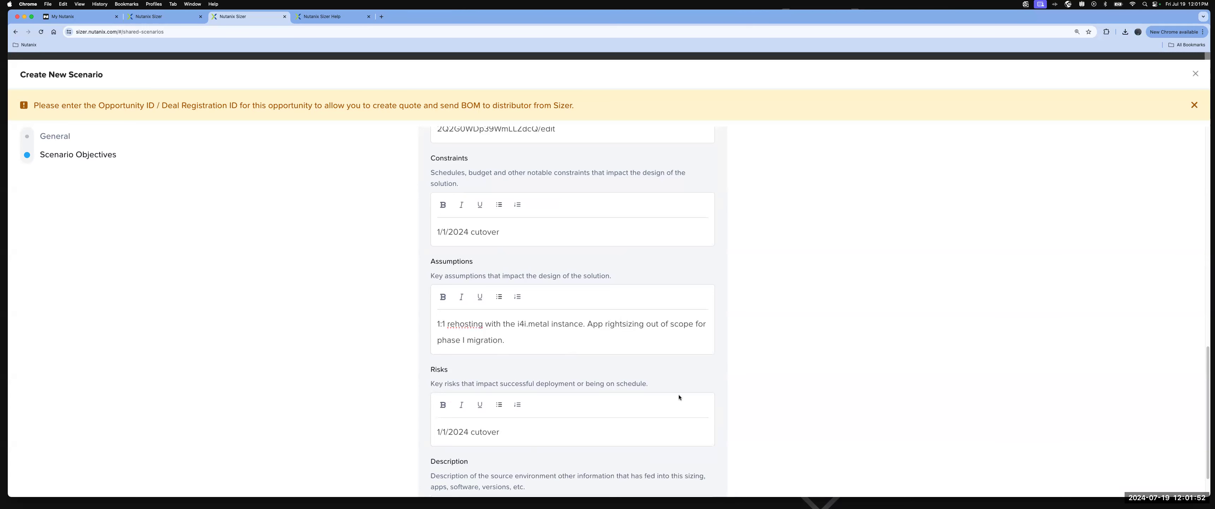
Step: Append ". Lack of participation by ABC Co in our Migration workshop." to the Risks text and create the scenario
{"action": "scroll", "coordinate": [679, 395], "scroll_direction": "down", "scroll_amount": 3}
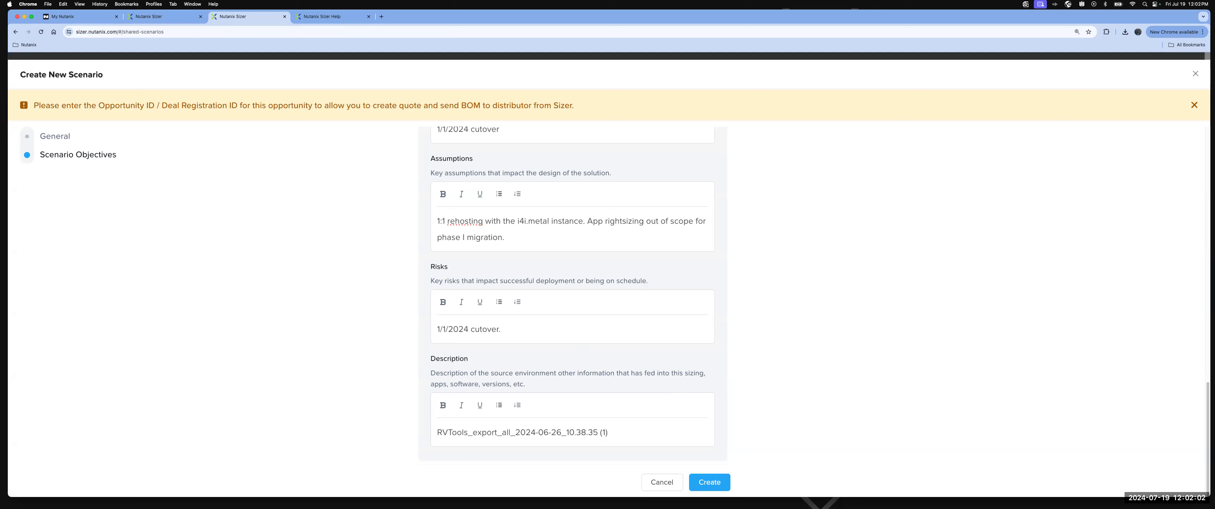
{"action": "type", "text": "Lack of participa"}
{"action": "key", "text": "BackSpace"}
{"action": "key", "text": "BackSpace"}
{"action": "type", "text": "pation by ABC "}
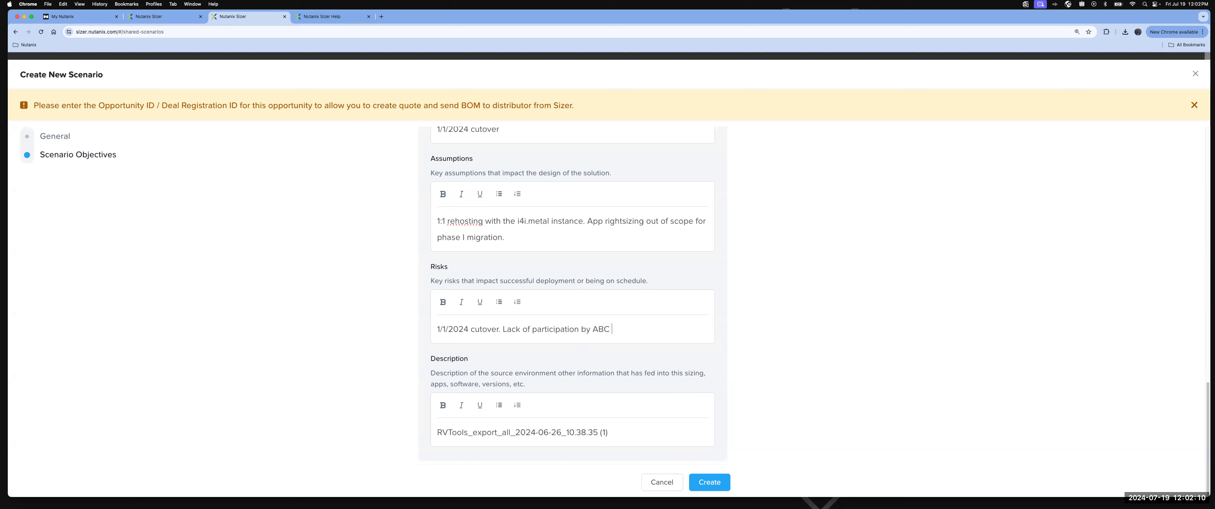
{"action": "type", "text": "Co in our Migration works"}
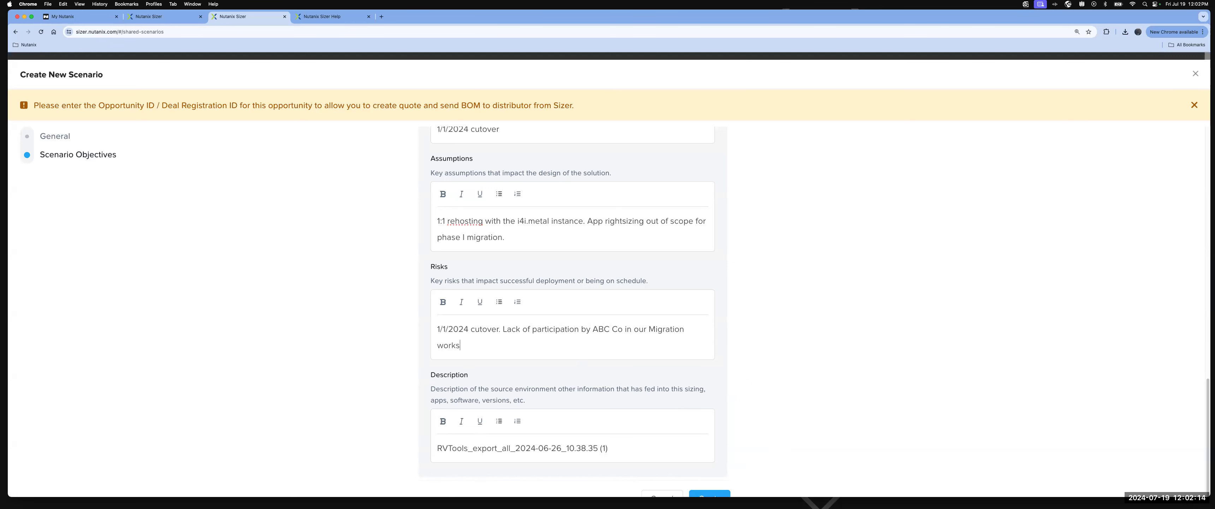
{"action": "type", "text": "hop."}
{"action": "scroll", "coordinate": [526, 422], "scroll_direction": "down", "scroll_amount": 1}
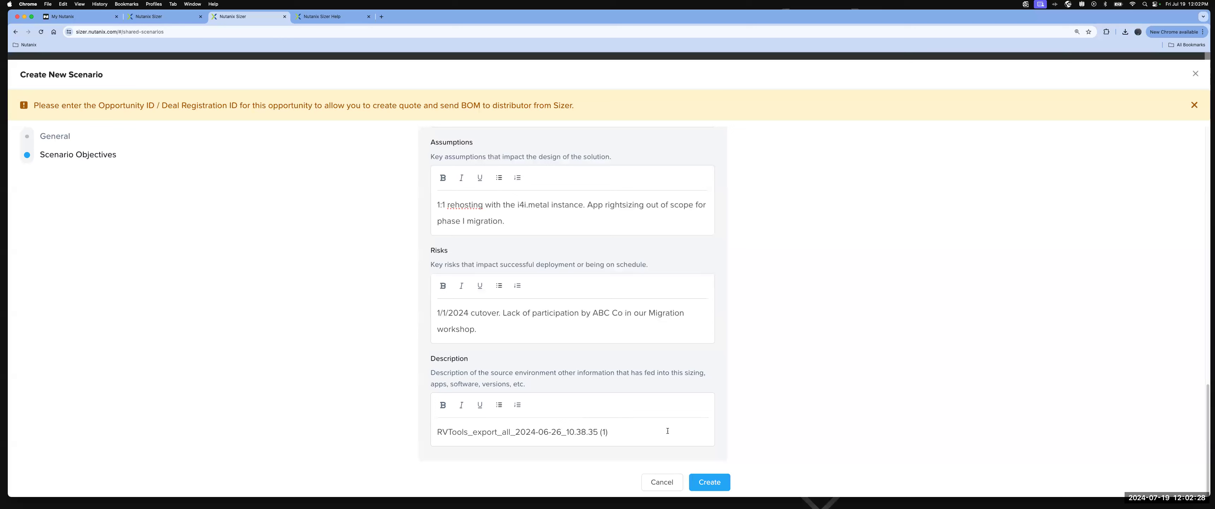
{"action": "left_click", "coordinate": [725, 486]}
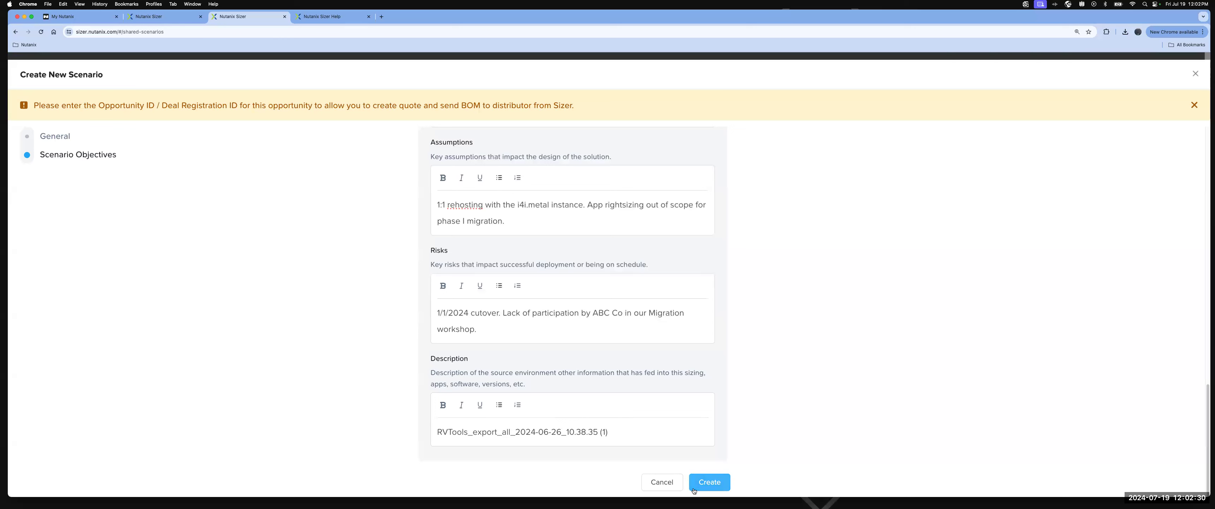
{"action": "left_click", "coordinate": [702, 482]}
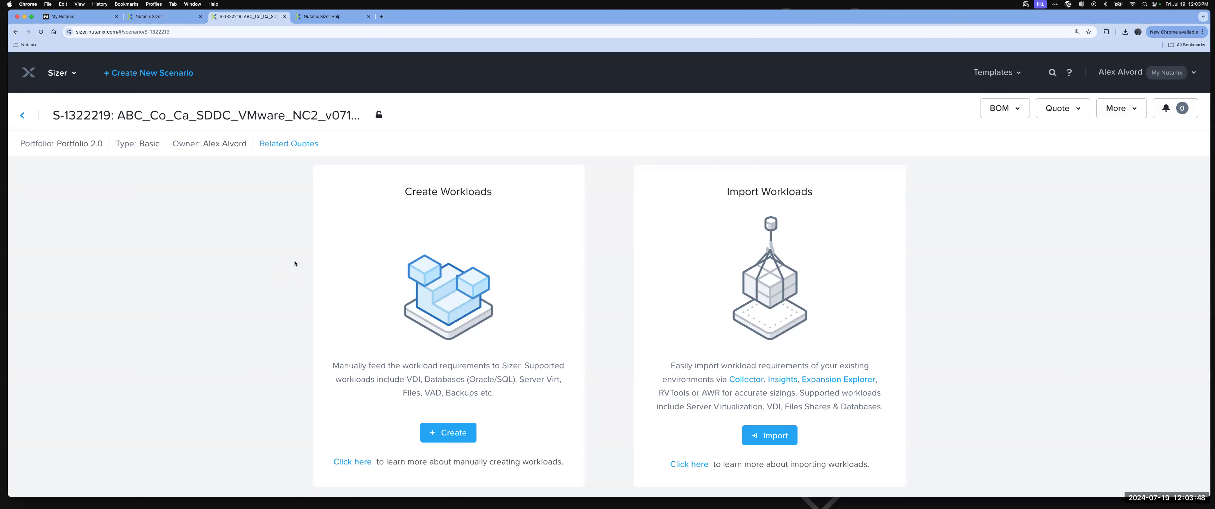
Step: Look through the topic list in Sizer Help, from Collector Tool Information to Sizing Approaches and Logic
{"action": "left_click", "coordinate": [340, 17]}
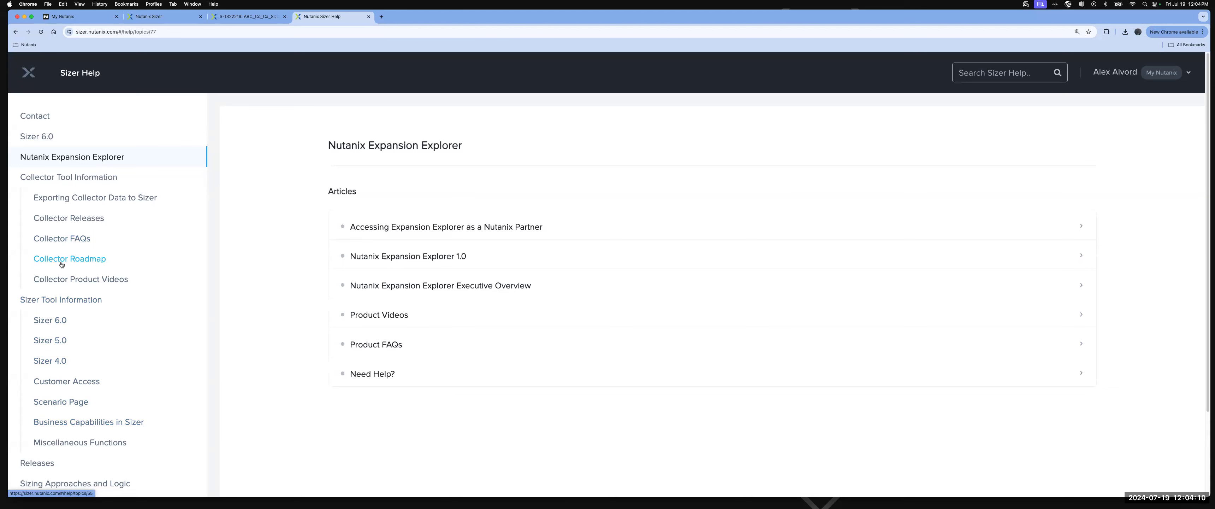
{"action": "scroll", "coordinate": [96, 331], "scroll_direction": "down", "scroll_amount": 3}
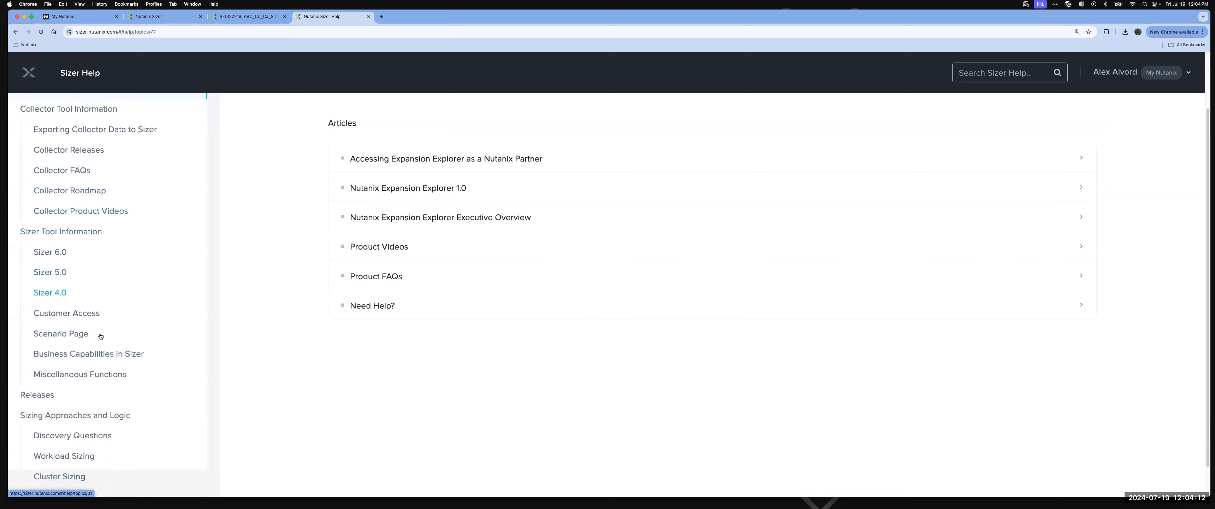
{"action": "scroll", "coordinate": [100, 333], "scroll_direction": "down", "scroll_amount": 2}
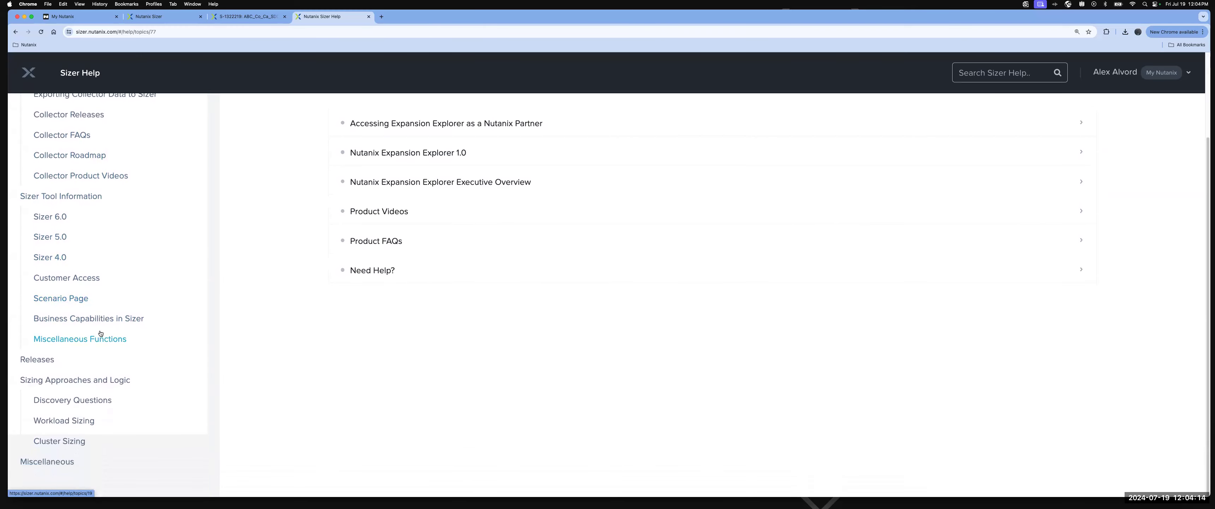
{"action": "scroll", "coordinate": [100, 333], "scroll_direction": "up", "scroll_amount": 4}
{"action": "scroll", "coordinate": [106, 316], "scroll_direction": "up", "scroll_amount": 1}
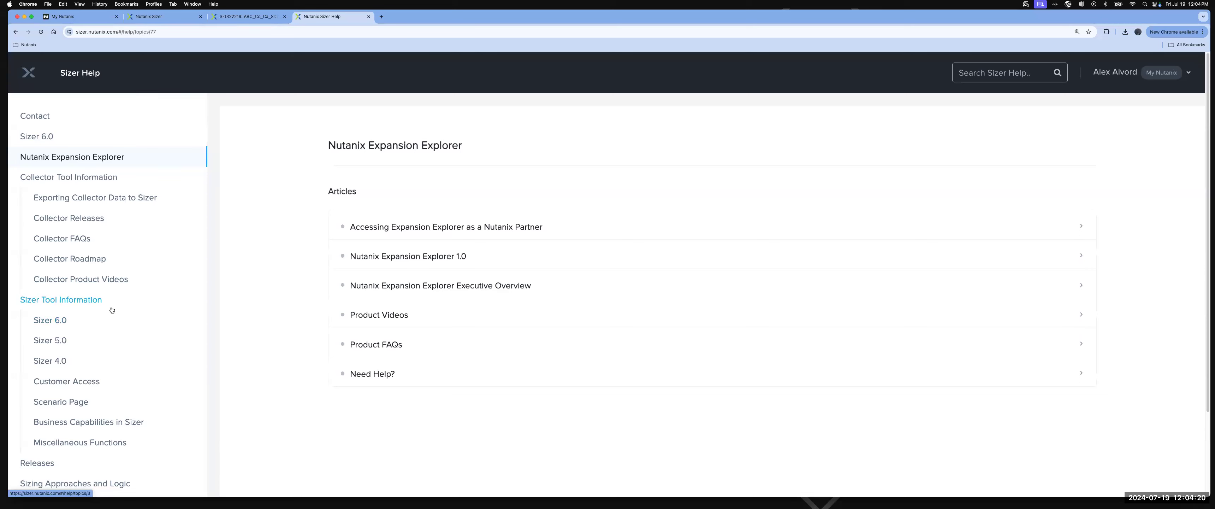
Step: In the new scenario, start importing workloads from RVTools and size for both powered ON and OFF VMs
{"action": "left_click", "coordinate": [160, 18]}
{"action": "left_click", "coordinate": [248, 16]}
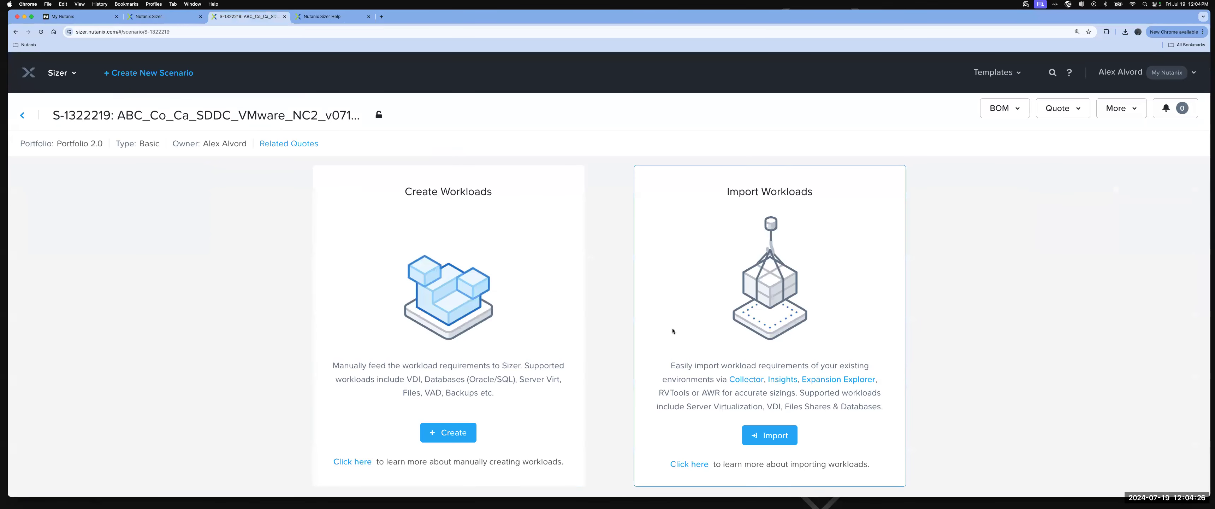
{"action": "left_click", "coordinate": [769, 435]}
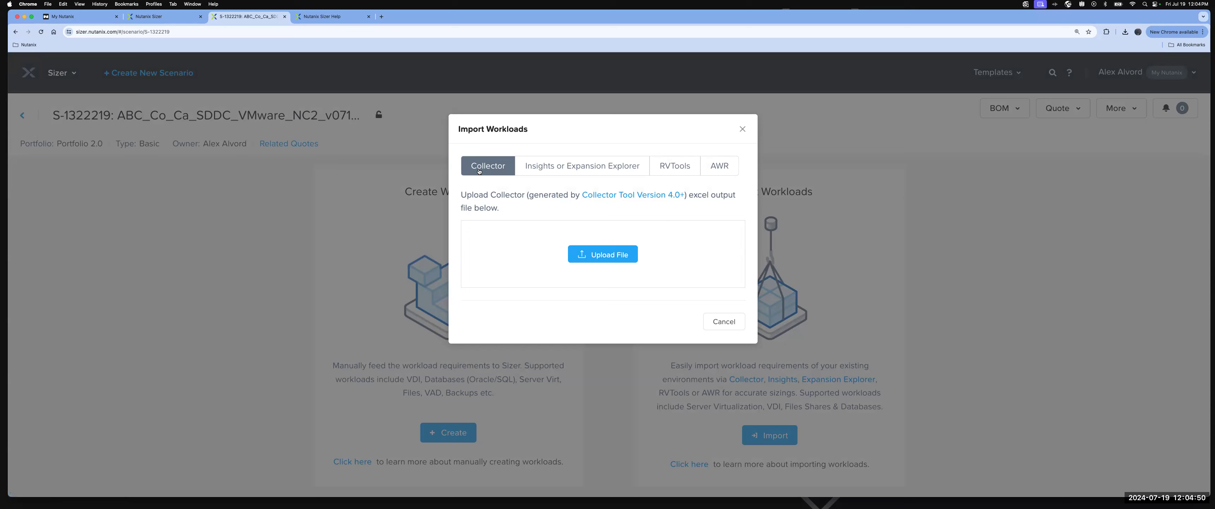
{"action": "left_click", "coordinate": [675, 166]}
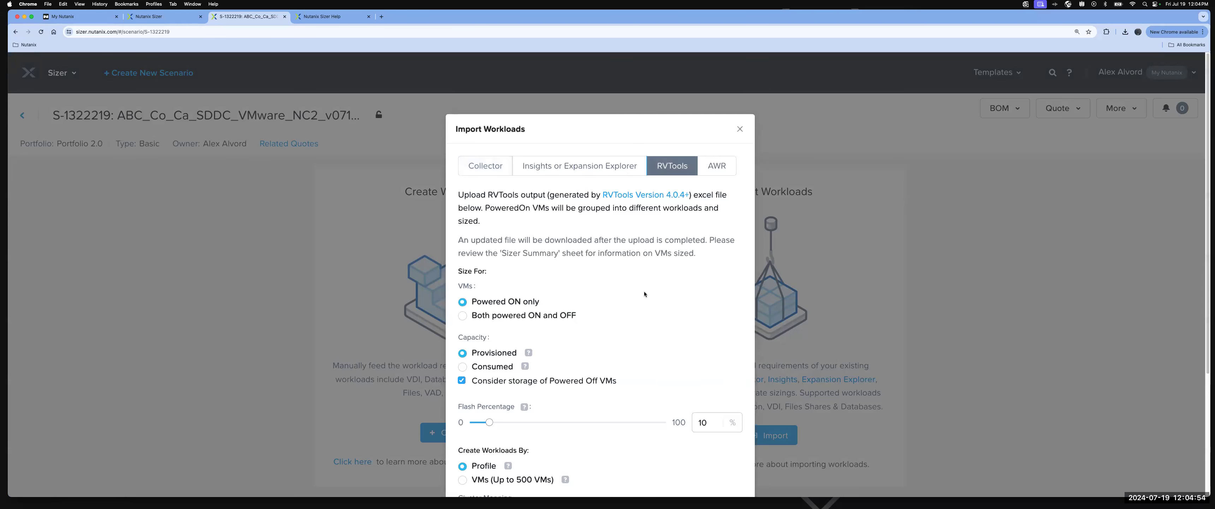
{"action": "scroll", "coordinate": [644, 294], "scroll_direction": "down", "scroll_amount": 2}
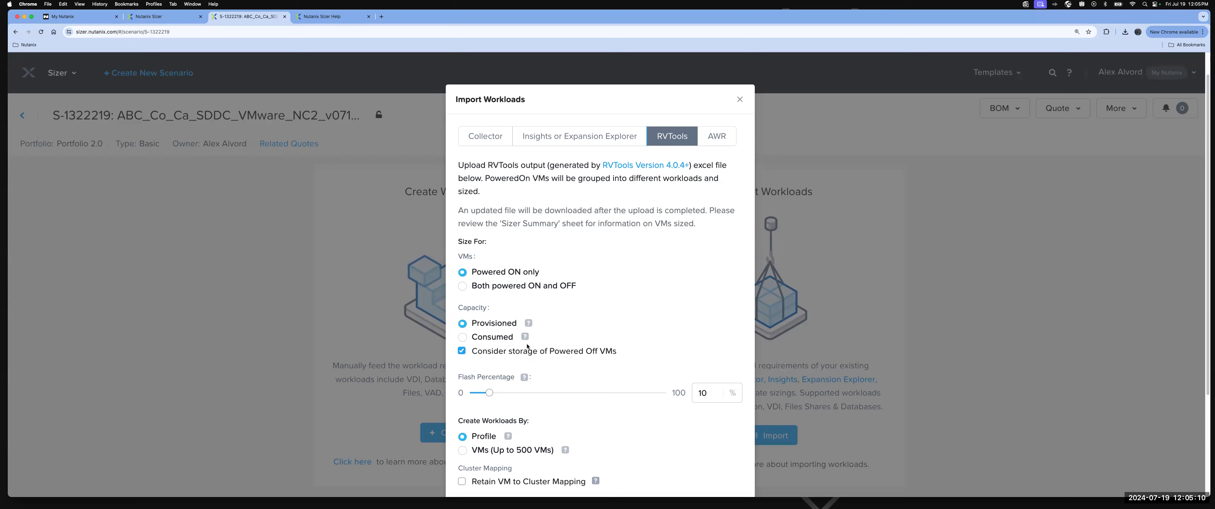
{"action": "left_click", "coordinate": [462, 286]}
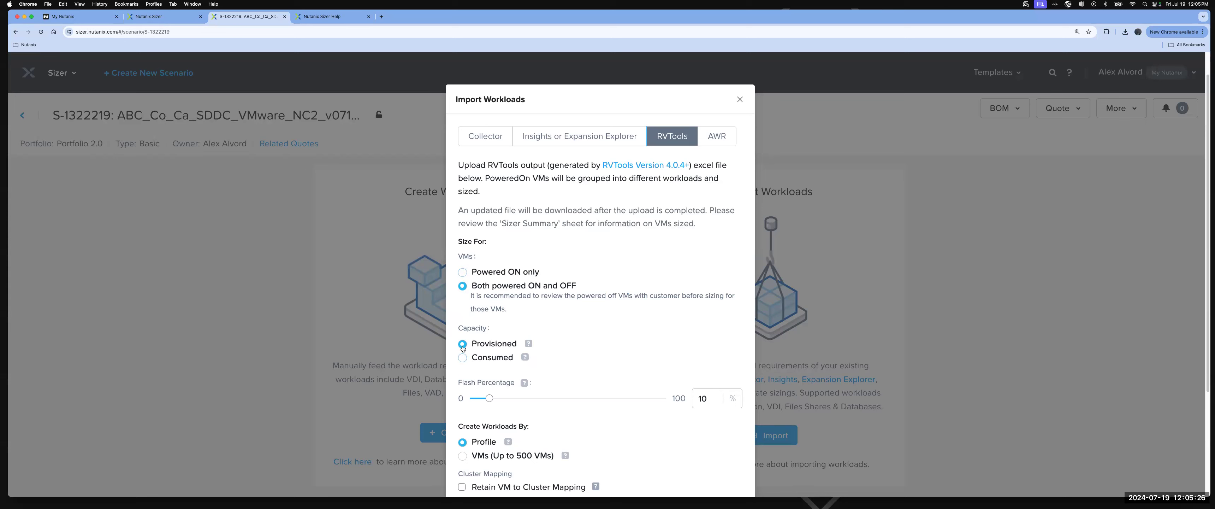
Step: Upload RVTools_export_all_2024-06-26_10.38.35 (1).xlsx from the Desktop, sizing for provisioned capacity with workloads created by profile
{"action": "scroll", "coordinate": [523, 411], "scroll_direction": "down", "scroll_amount": 2}
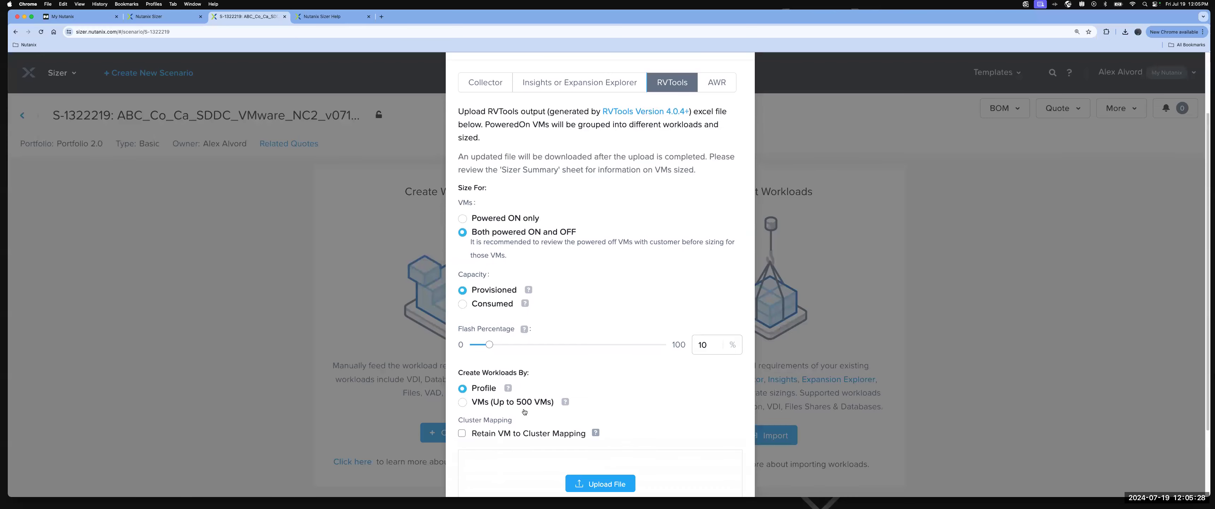
{"action": "scroll", "coordinate": [524, 411], "scroll_direction": "down", "scroll_amount": 4}
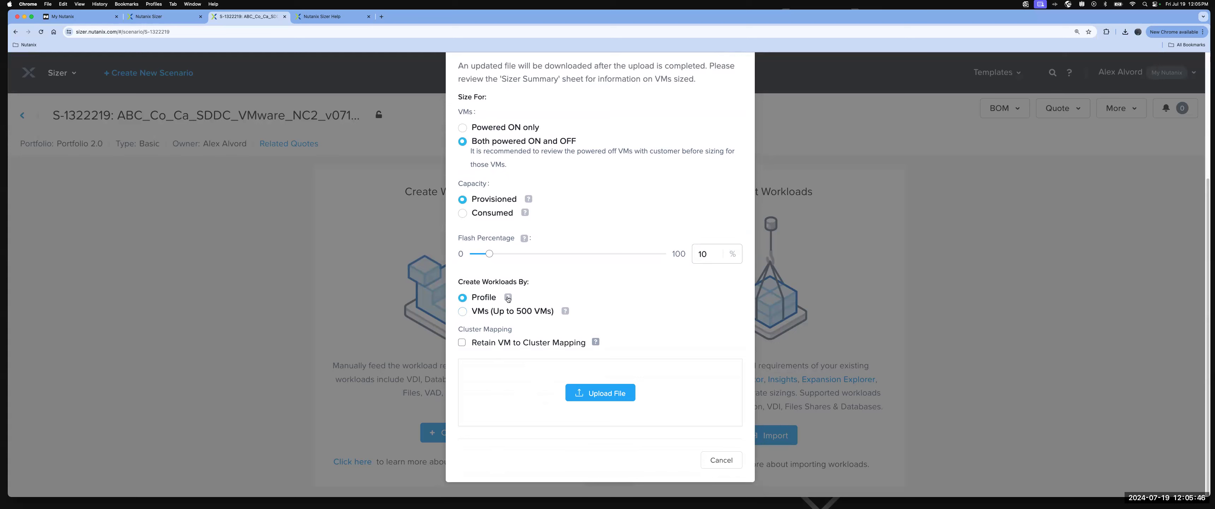
{"action": "mouse_move", "coordinate": [508, 299]}
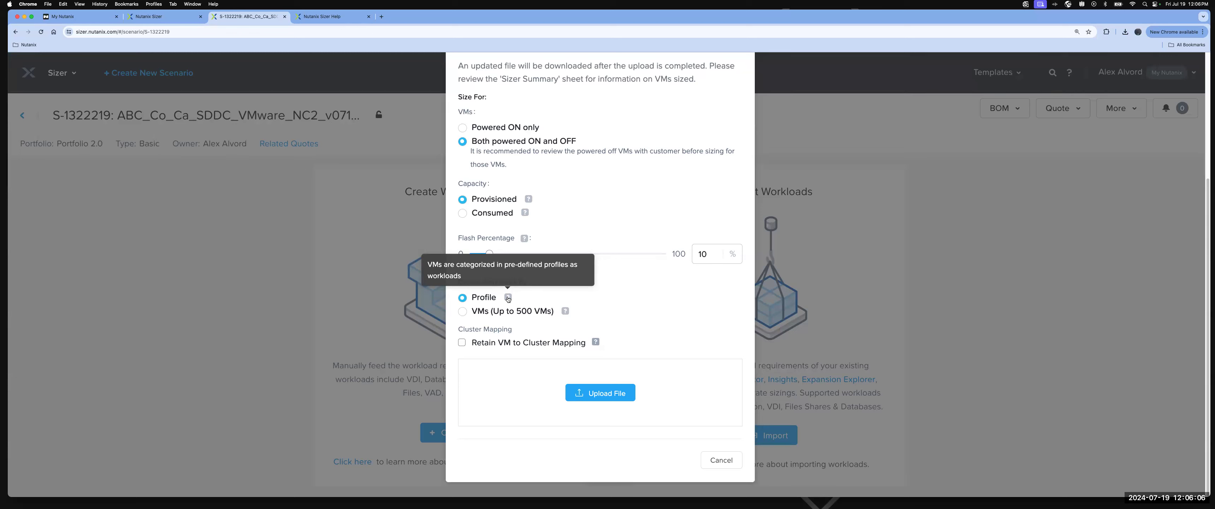
{"action": "left_click", "coordinate": [602, 392]}
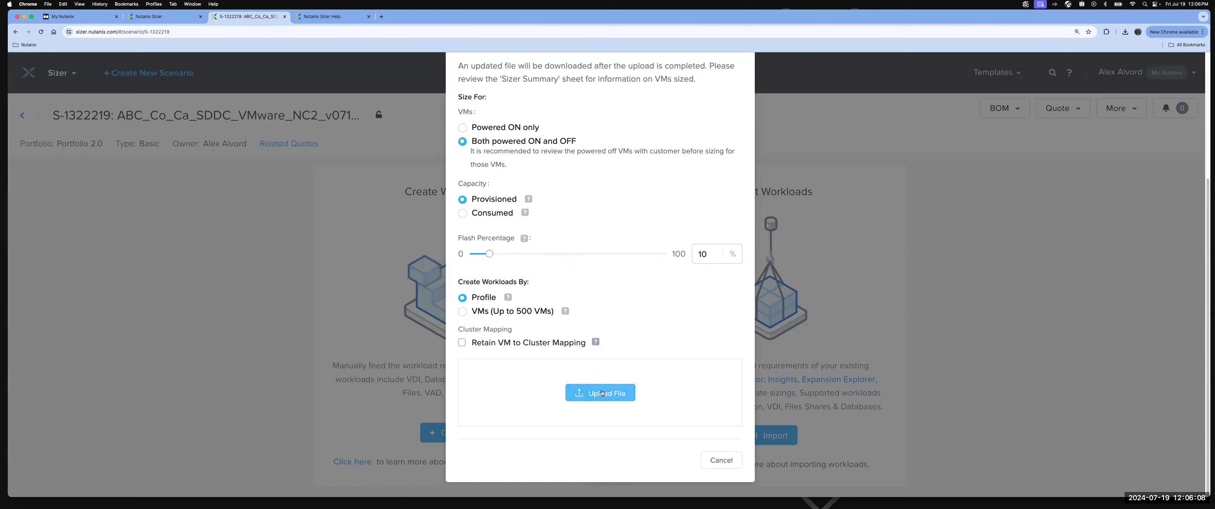
{"action": "left_click", "coordinate": [606, 394]}
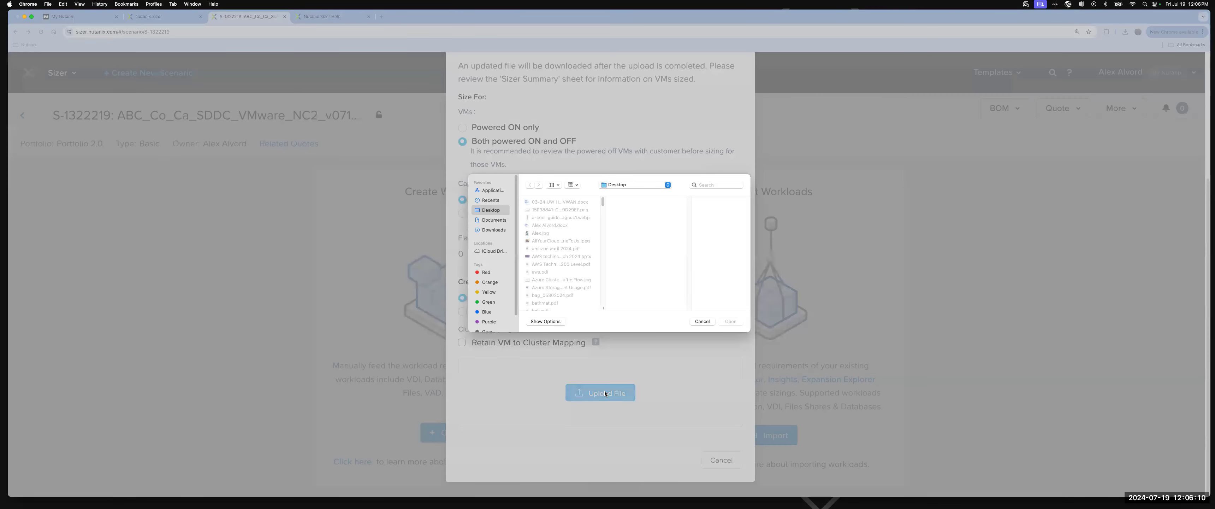
{"action": "scroll", "coordinate": [577, 302], "scroll_direction": "down", "scroll_amount": 10}
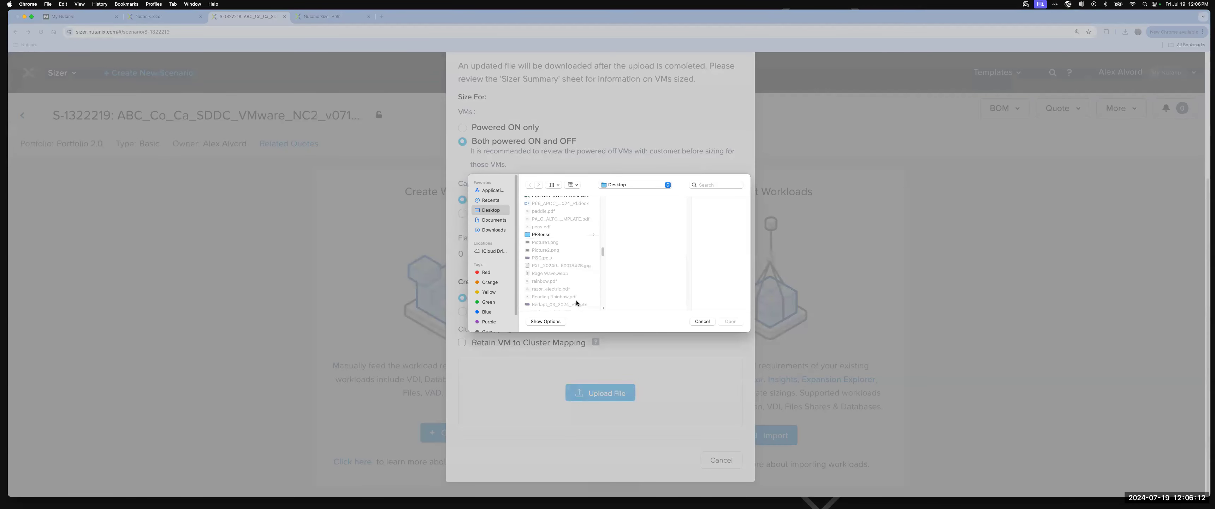
{"action": "left_click", "coordinate": [572, 241]}
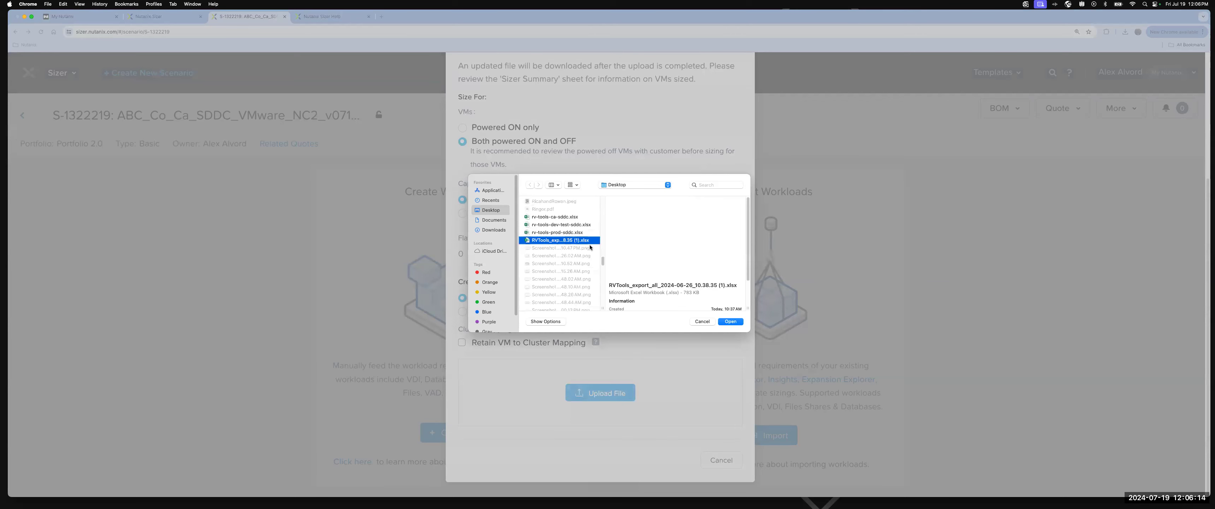
{"action": "left_click", "coordinate": [730, 321]}
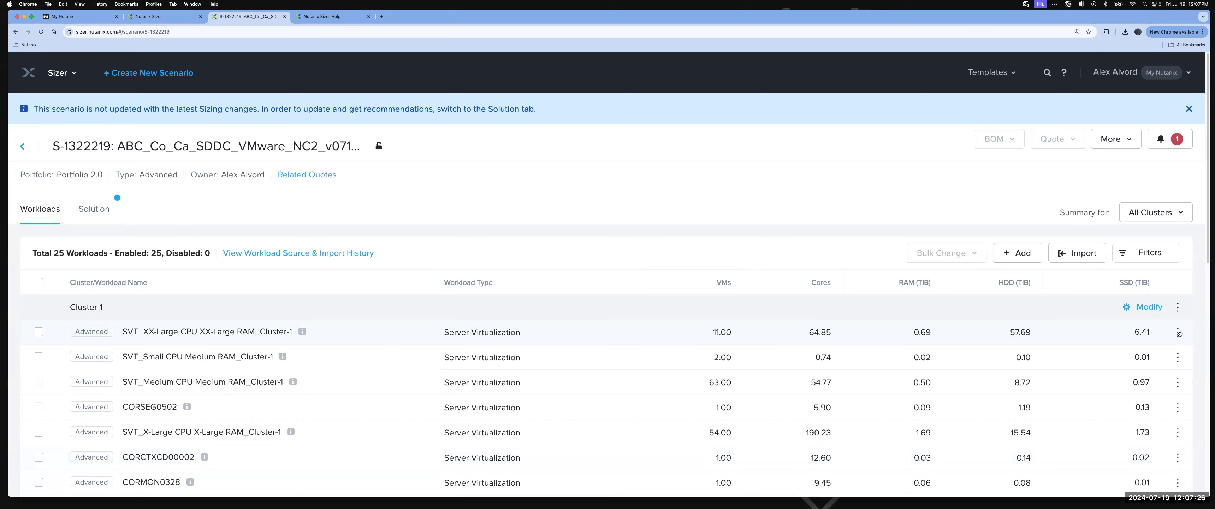
Step: Look at the bulk change options for all workloads and the individual actions for the SVT_Small CPU Medium RAM_Cluster-1 workload
{"action": "left_click", "coordinate": [39, 282]}
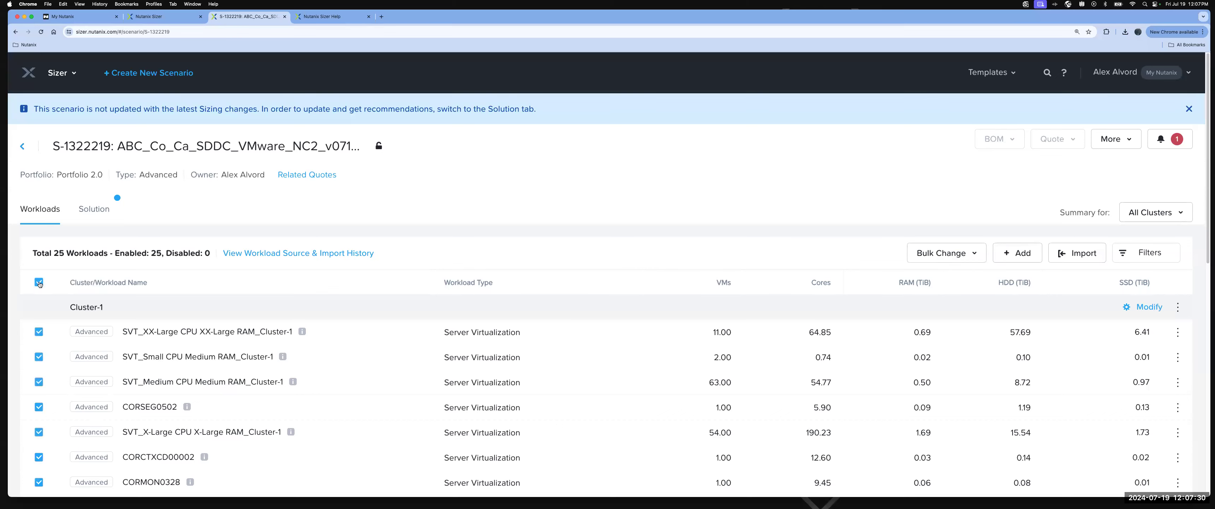
{"action": "left_click", "coordinate": [975, 256]}
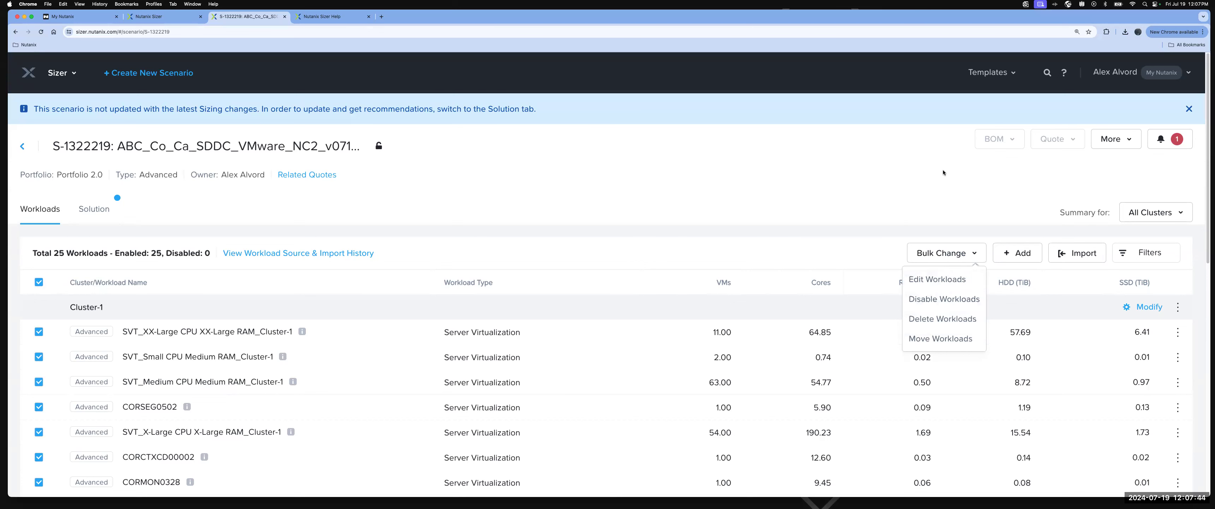
{"action": "left_click", "coordinate": [660, 213]}
{"action": "left_click", "coordinate": [38, 283]}
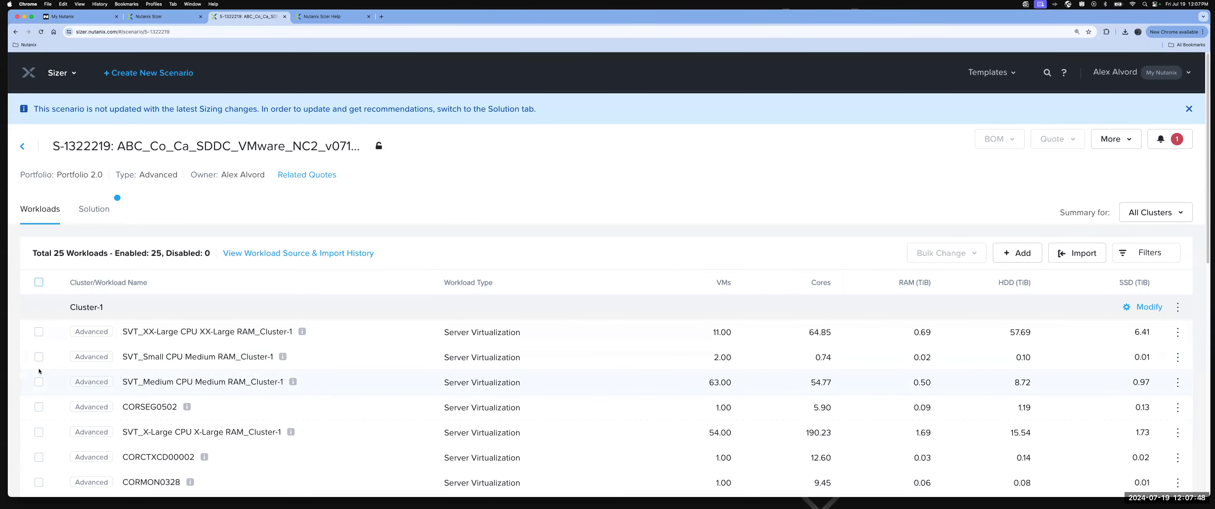
{"action": "left_click", "coordinate": [39, 357]}
{"action": "left_click", "coordinate": [1178, 357]}
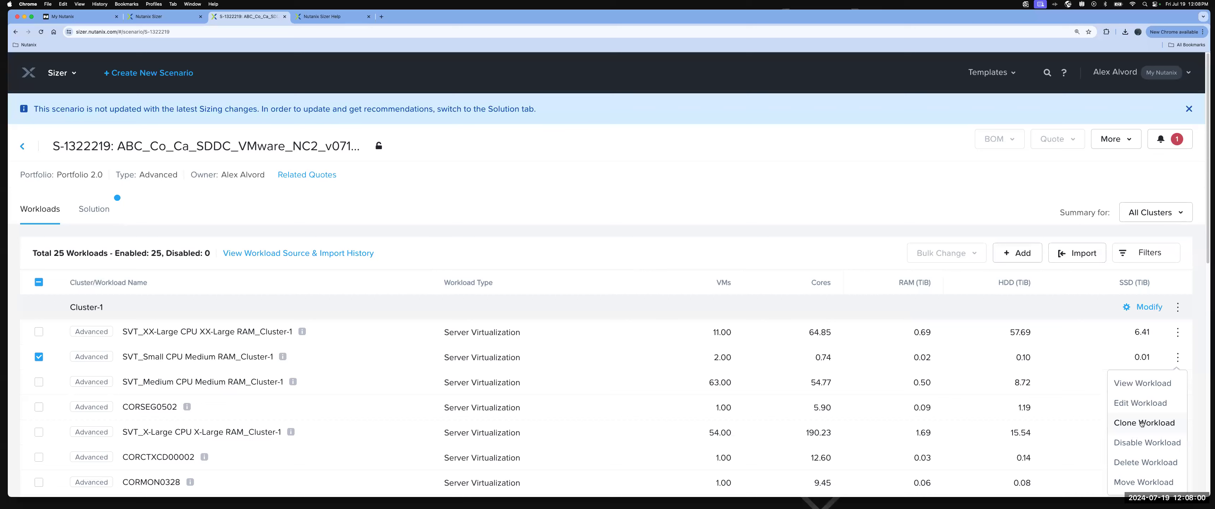
{"action": "left_click", "coordinate": [369, 243]}
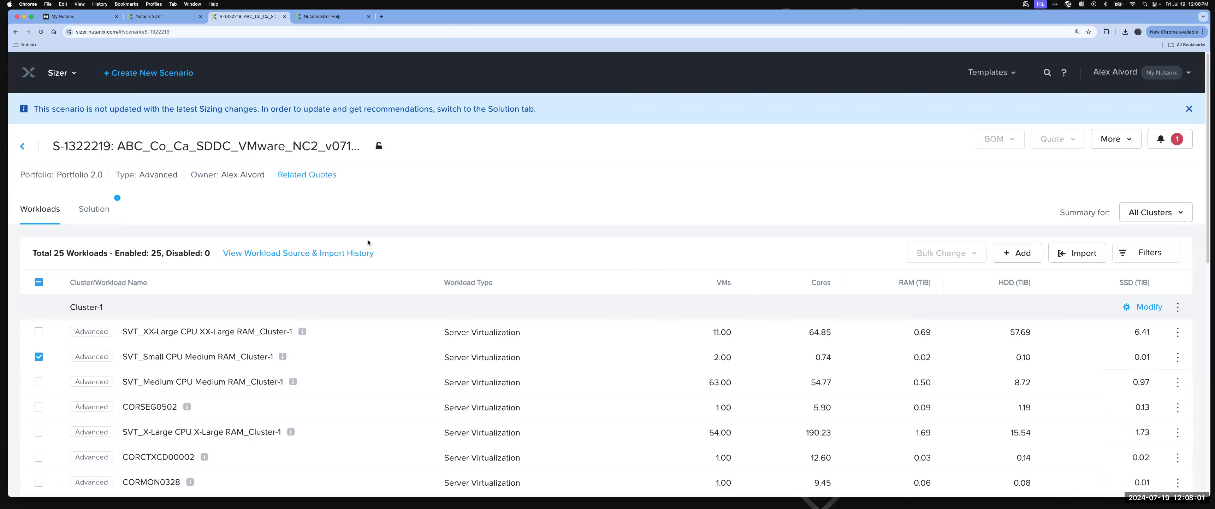
{"action": "left_click", "coordinate": [39, 359]}
Step: From the solution's hardware summary, open Cluster-1's sizing options and set the vendor to NC2 on AWS
{"action": "left_click", "coordinate": [95, 210]}
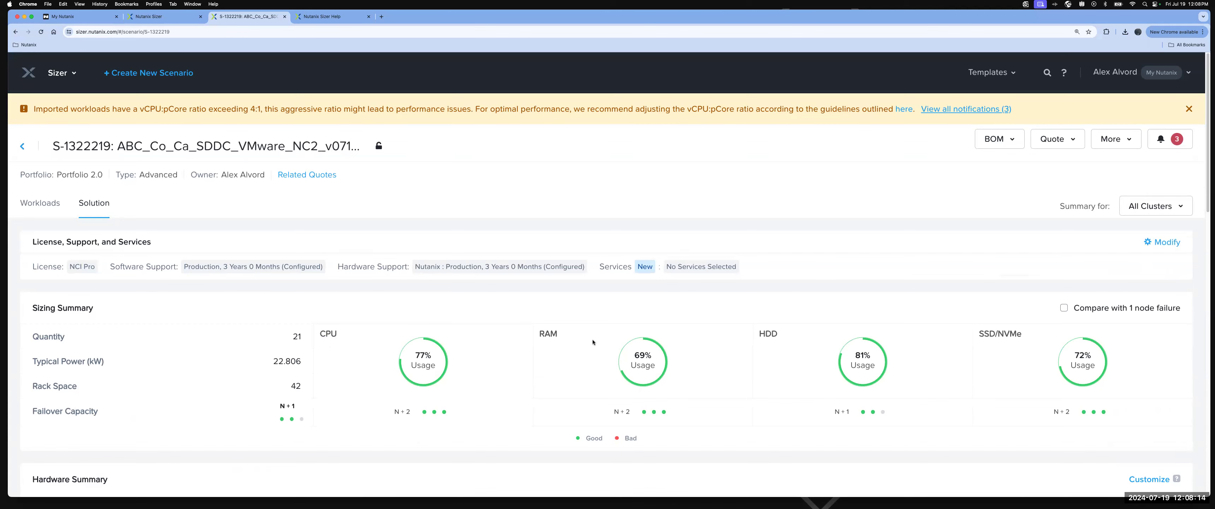
{"action": "scroll", "coordinate": [592, 340], "scroll_direction": "down", "scroll_amount": 1}
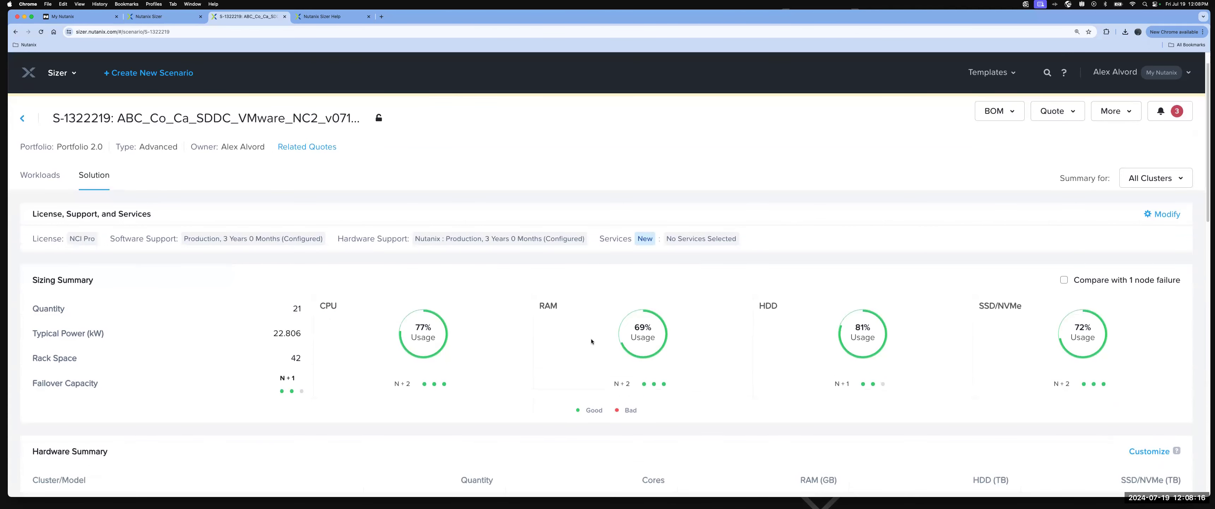
{"action": "scroll", "coordinate": [592, 340], "scroll_direction": "down", "scroll_amount": 2}
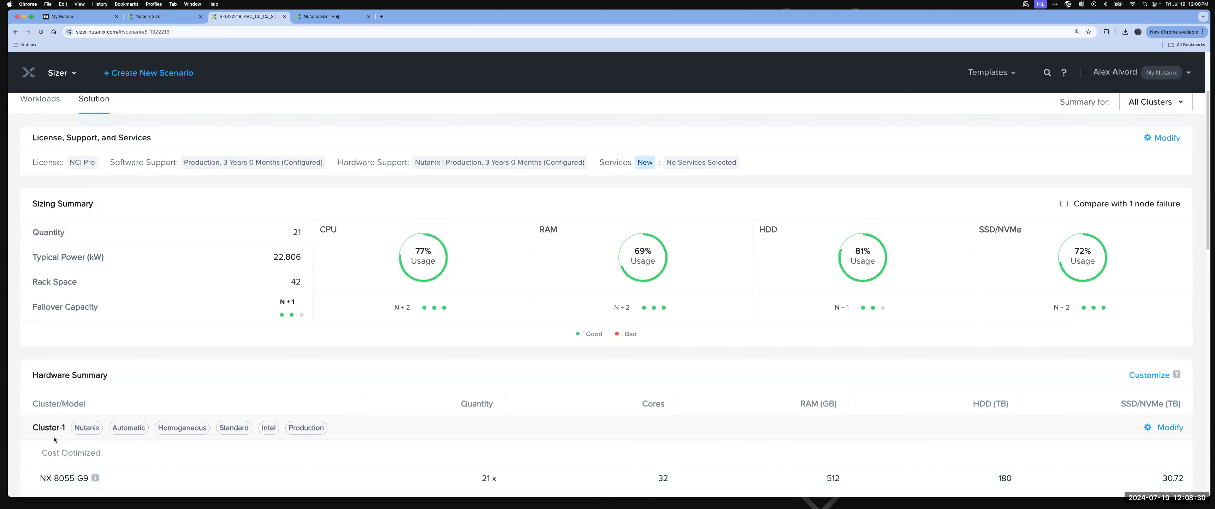
{"action": "left_click_drag", "start_coordinate": [33, 426], "coordinate": [65, 430]}
{"action": "left_click", "coordinate": [1170, 427]}
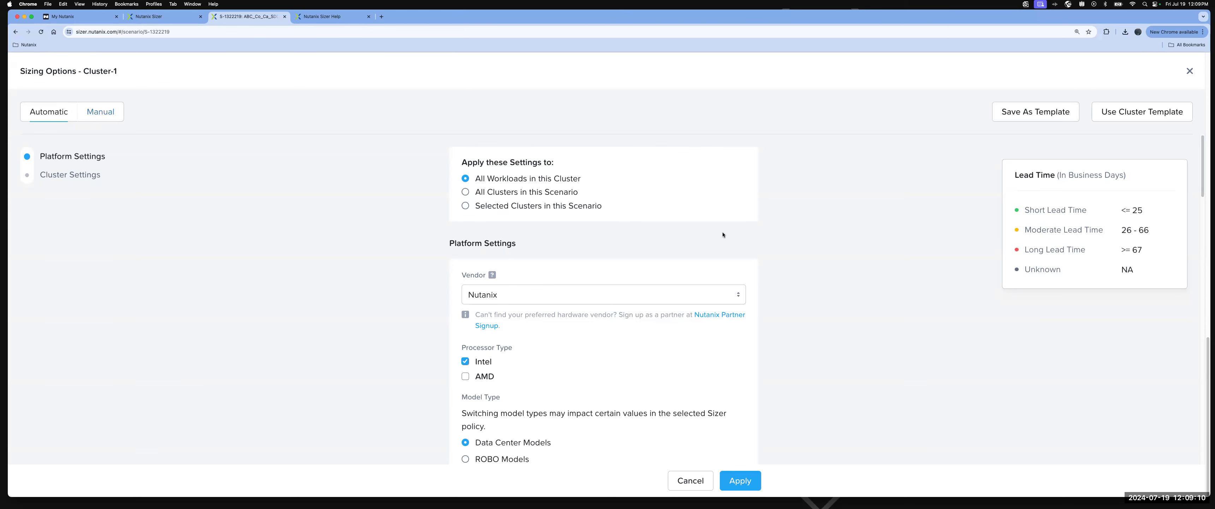
{"action": "scroll", "coordinate": [722, 234], "scroll_direction": "down", "scroll_amount": 3}
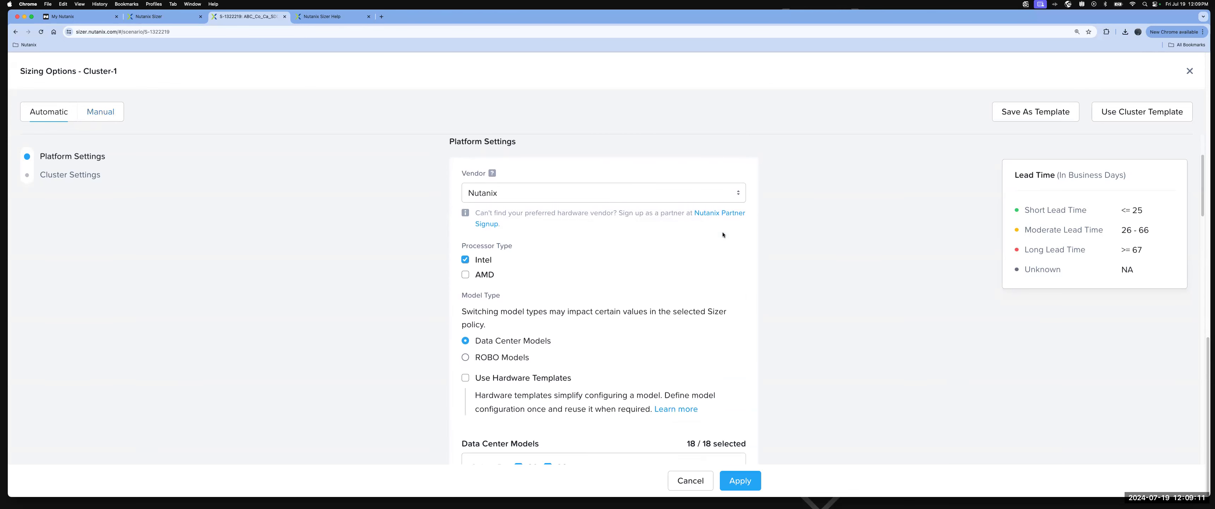
{"action": "left_click", "coordinate": [660, 194]}
{"action": "scroll", "coordinate": [617, 276], "scroll_direction": "down", "scroll_amount": 5}
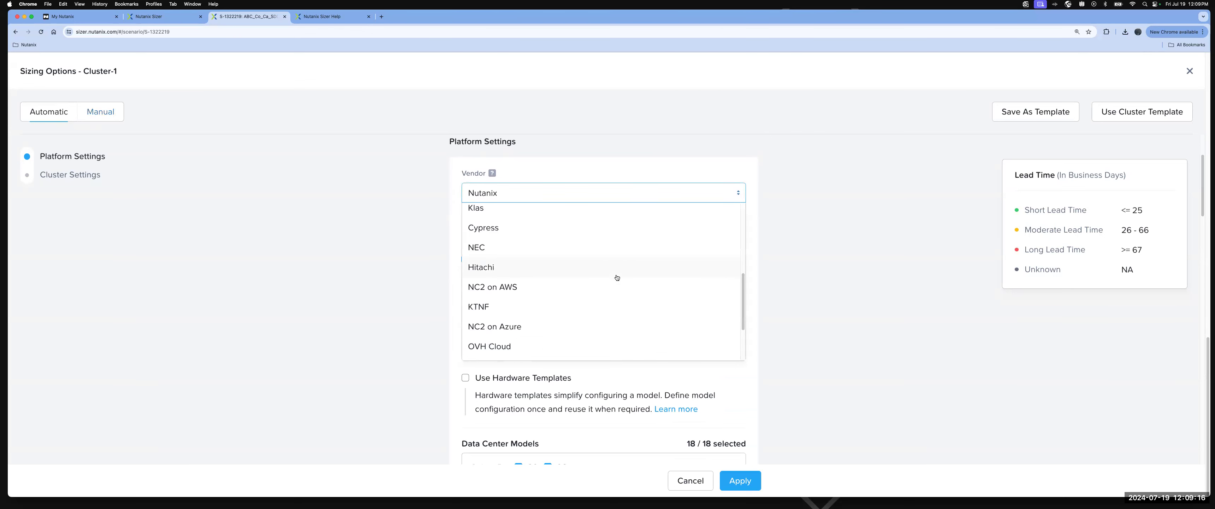
{"action": "left_click", "coordinate": [613, 285]}
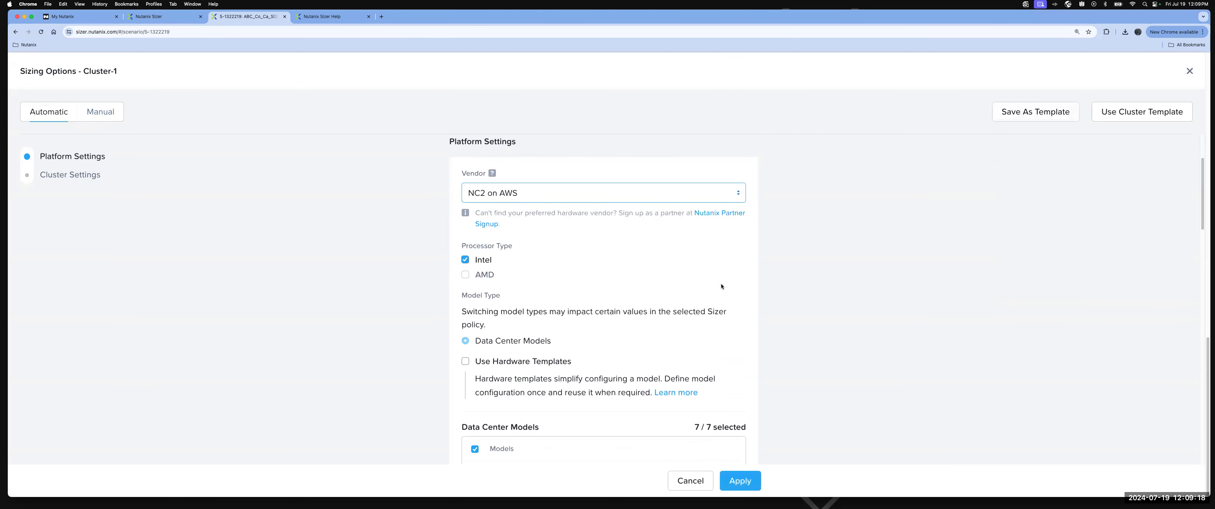
Step: Restrict Cluster-1's data center models to i4i.metal only
{"action": "scroll", "coordinate": [721, 286], "scroll_direction": "down", "scroll_amount": 2}
{"action": "scroll", "coordinate": [689, 289], "scroll_direction": "down", "scroll_amount": 1}
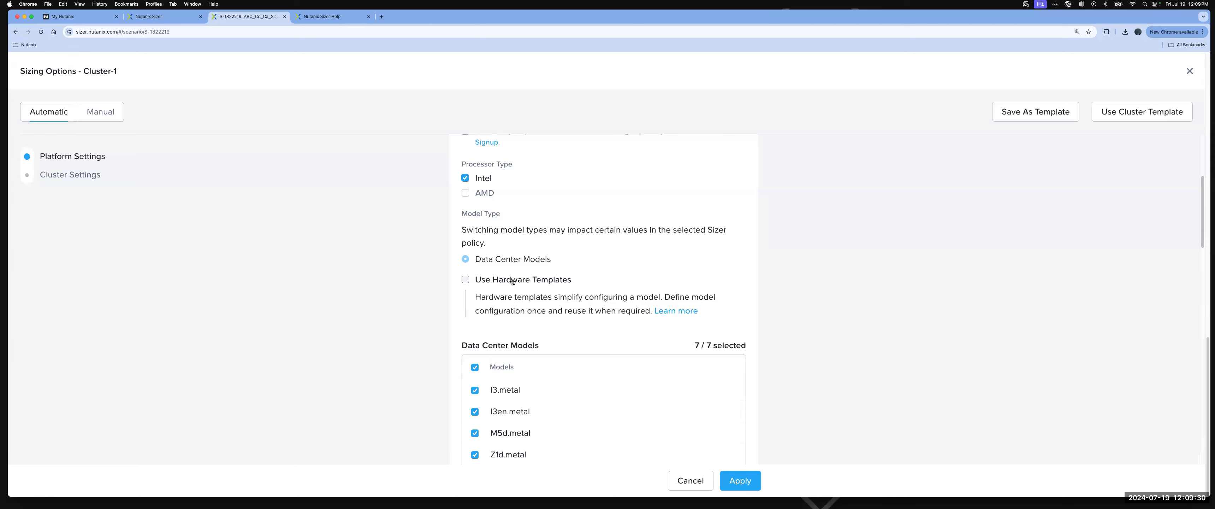
{"action": "scroll", "coordinate": [512, 281], "scroll_direction": "down", "scroll_amount": 5}
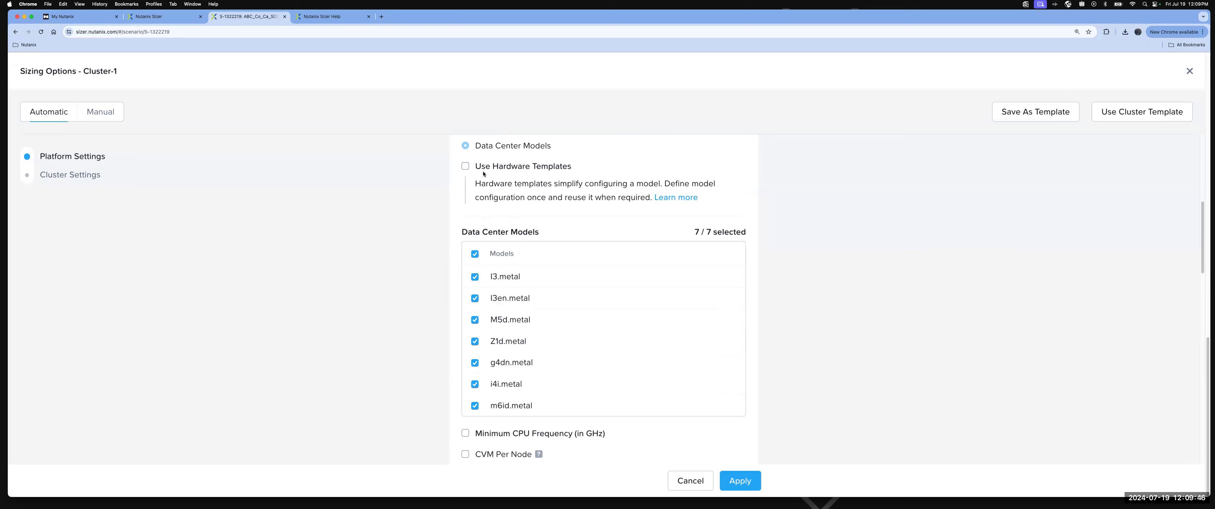
{"action": "left_click", "coordinate": [475, 255]}
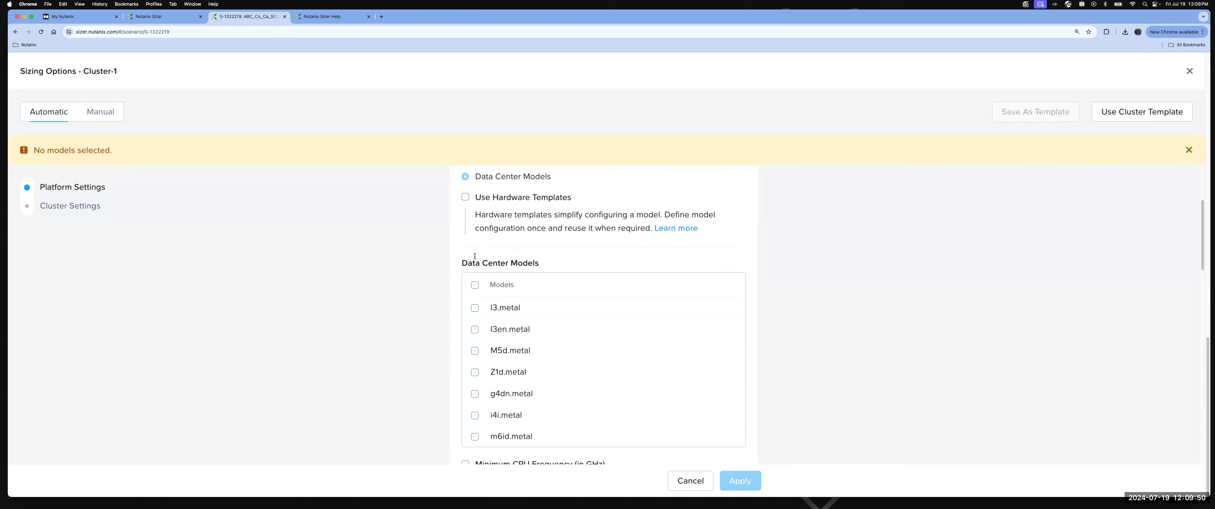
{"action": "left_click", "coordinate": [475, 414]}
Step: Check Cluster-1's performance, advanced, failover, storage and policy settings, and apply the sizing options
{"action": "scroll", "coordinate": [734, 360], "scroll_direction": "down", "scroll_amount": 3}
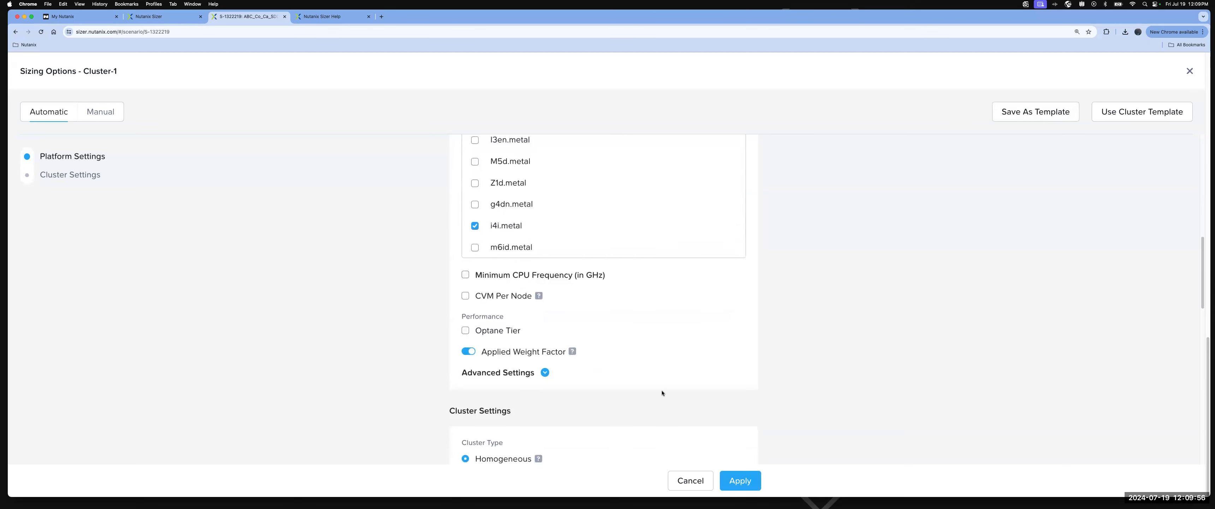
{"action": "scroll", "coordinate": [695, 366], "scroll_direction": "down", "scroll_amount": 2}
{"action": "scroll", "coordinate": [695, 369], "scroll_direction": "up", "scroll_amount": 1}
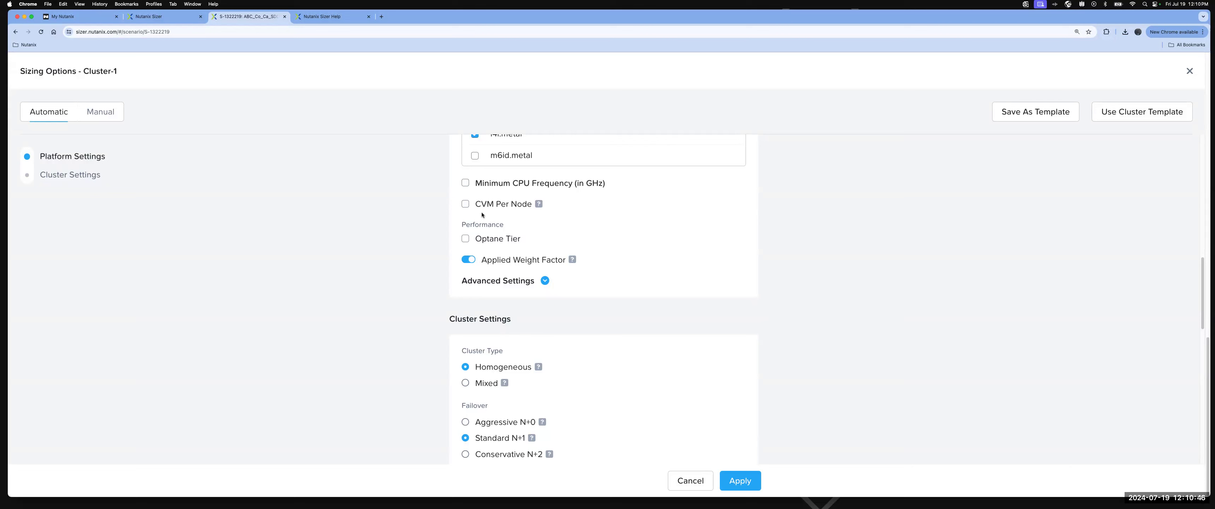
{"action": "mouse_move", "coordinate": [537, 205]}
{"action": "mouse_move", "coordinate": [573, 259]}
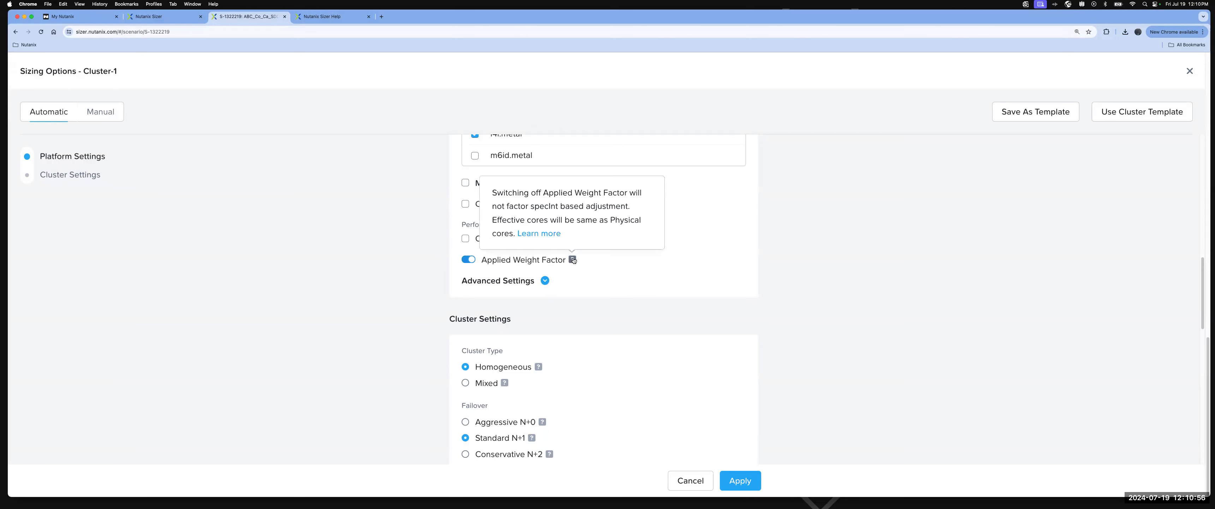
{"action": "left_click", "coordinate": [543, 281]}
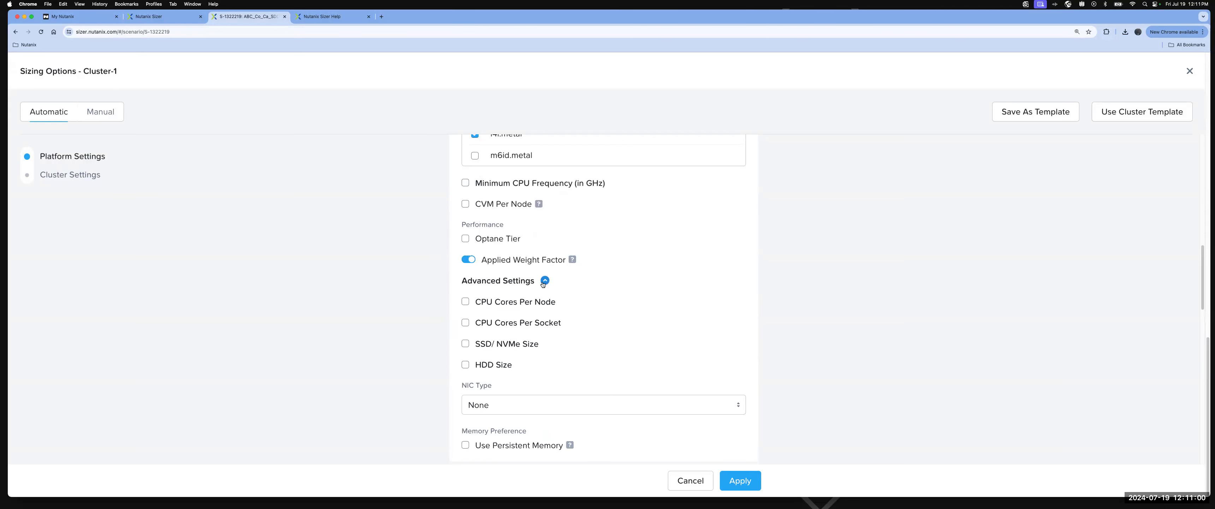
{"action": "scroll", "coordinate": [765, 341], "scroll_direction": "down", "scroll_amount": 6}
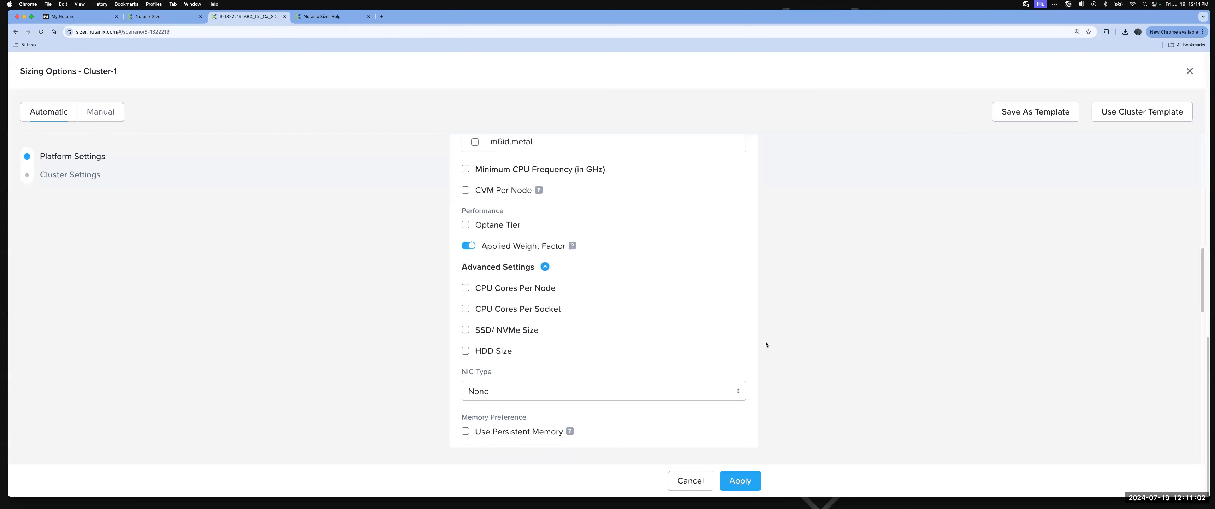
{"action": "scroll", "coordinate": [765, 340], "scroll_direction": "down", "scroll_amount": 1}
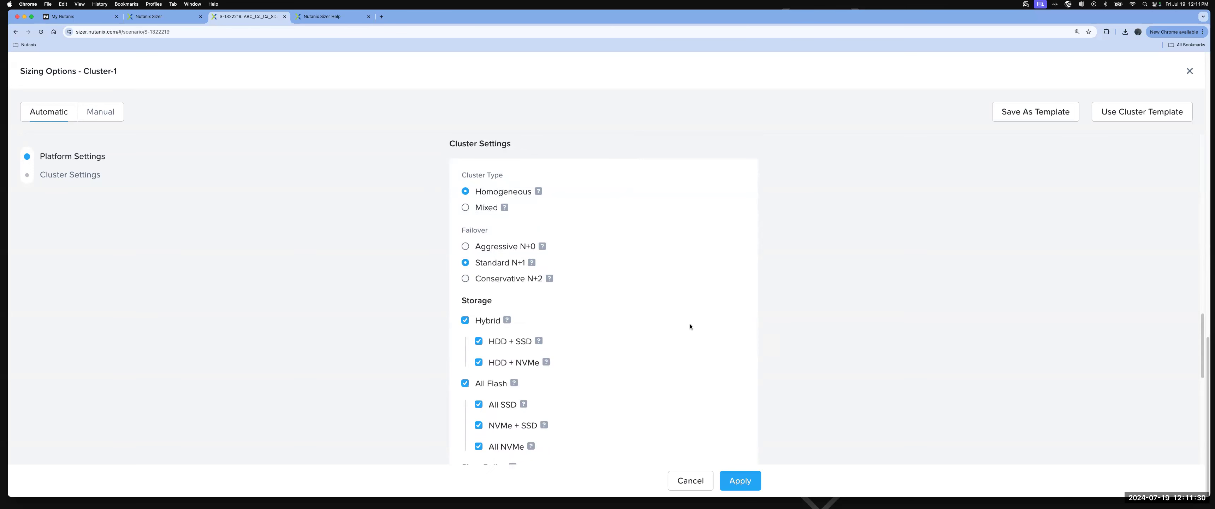
{"action": "scroll", "coordinate": [705, 322], "scroll_direction": "down", "scroll_amount": 3}
{"action": "scroll", "coordinate": [706, 322], "scroll_direction": "down", "scroll_amount": 3}
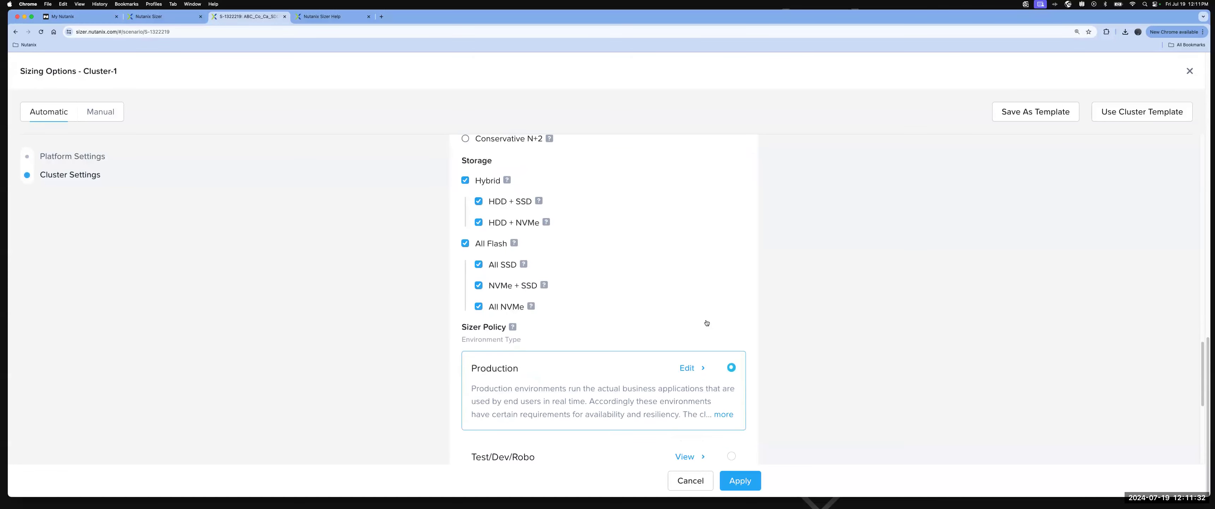
{"action": "scroll", "coordinate": [706, 320], "scroll_direction": "up", "scroll_amount": 6}
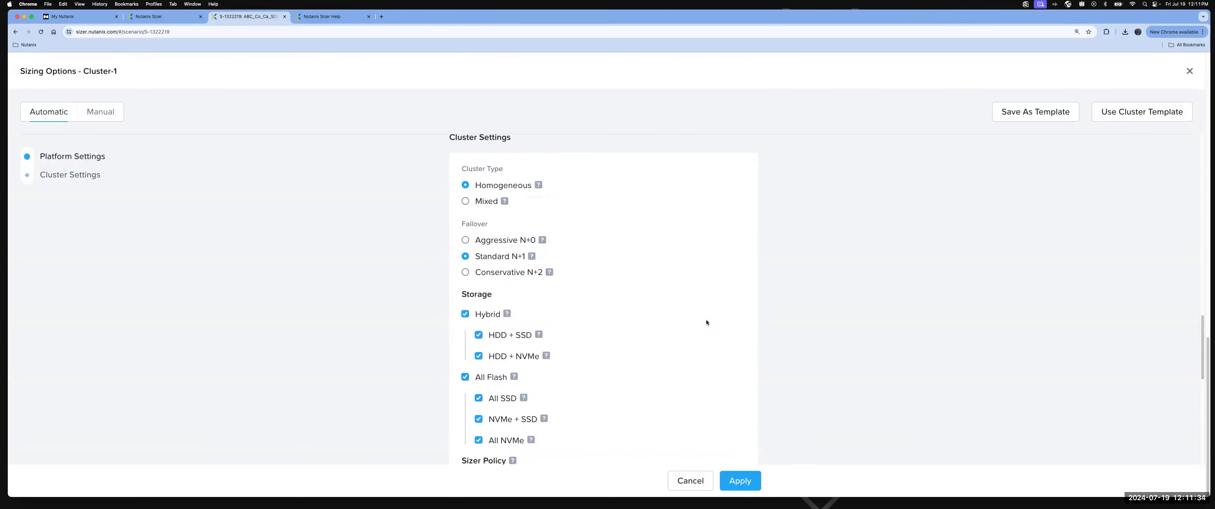
{"action": "left_click", "coordinate": [750, 479]}
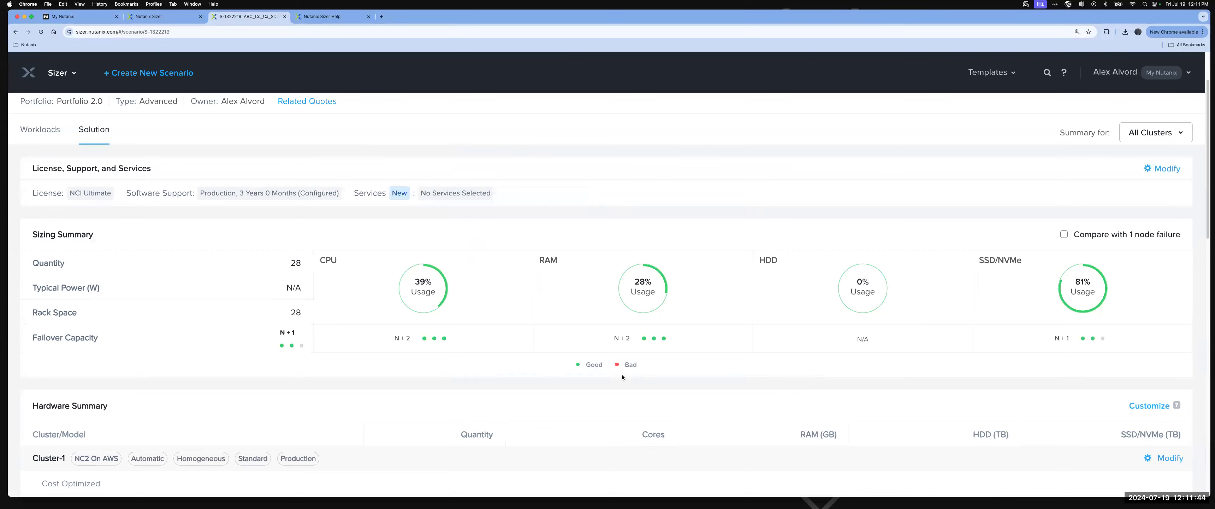
Step: Examine the hardware summary for the recommended node quantity and the i4i.metal with EBS specifications, including its SSD storage
{"action": "scroll", "coordinate": [622, 378], "scroll_direction": "down", "scroll_amount": 2}
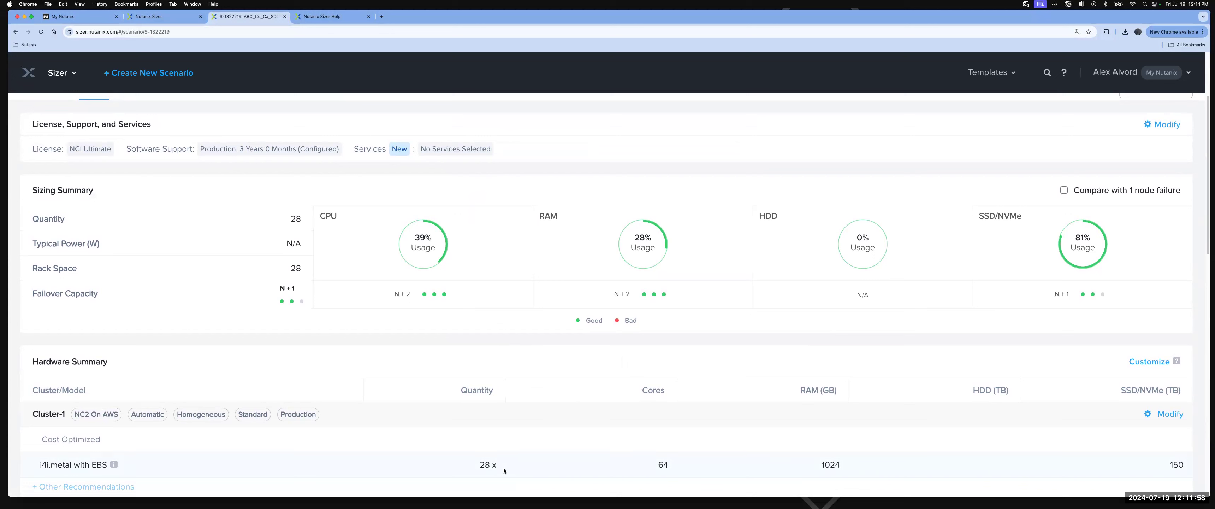
{"action": "left_click_drag", "start_coordinate": [479, 465], "coordinate": [494, 465]}
{"action": "scroll", "coordinate": [593, 402], "scroll_direction": "down", "scroll_amount": 1}
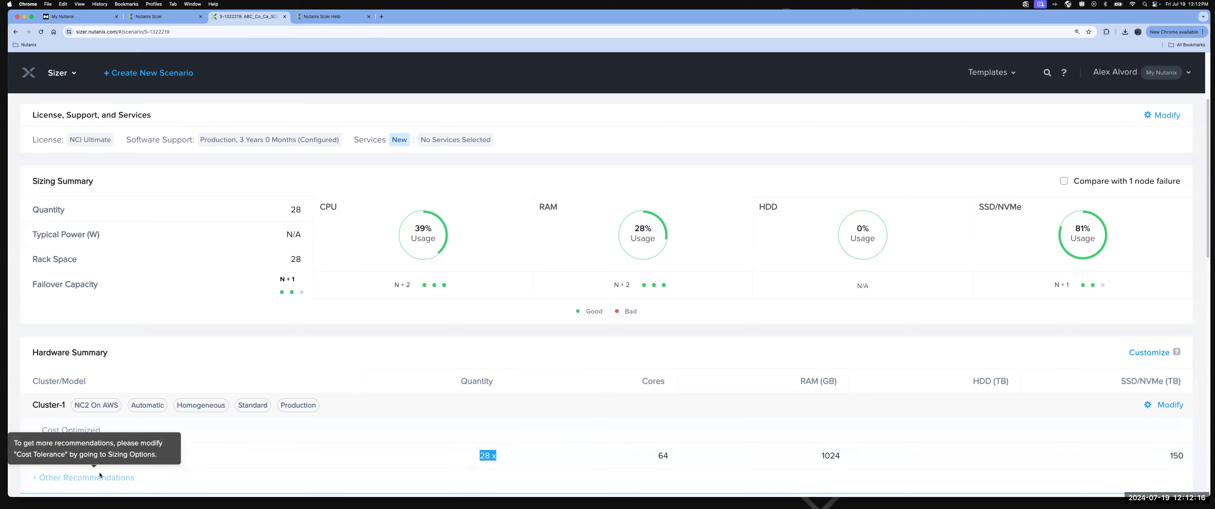
{"action": "mouse_move", "coordinate": [112, 455]}
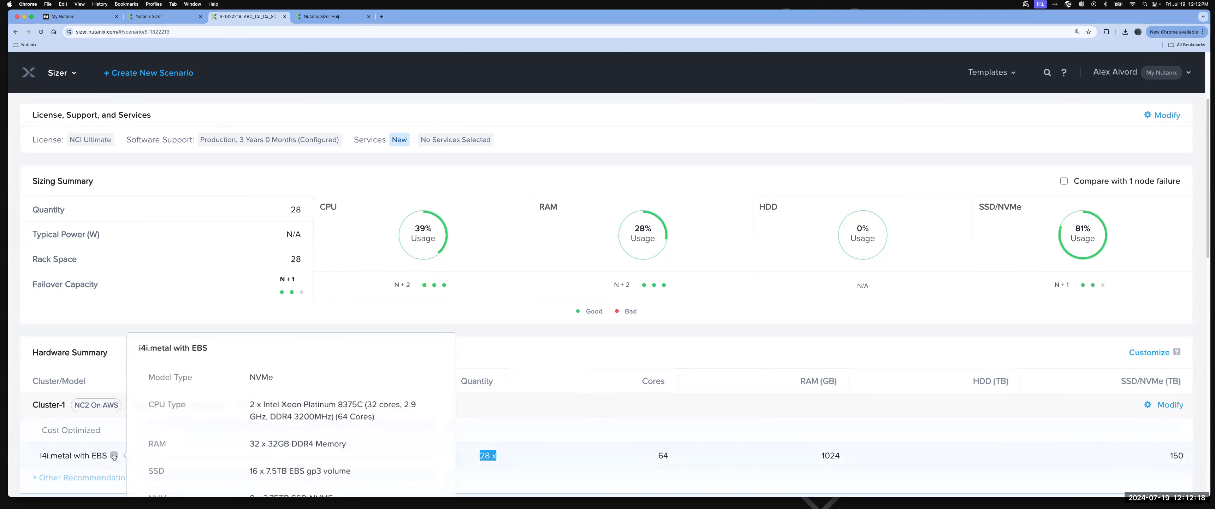
{"action": "scroll", "coordinate": [206, 438], "scroll_direction": "down", "scroll_amount": 2}
{"action": "scroll", "coordinate": [206, 438], "scroll_direction": "down", "scroll_amount": 2}
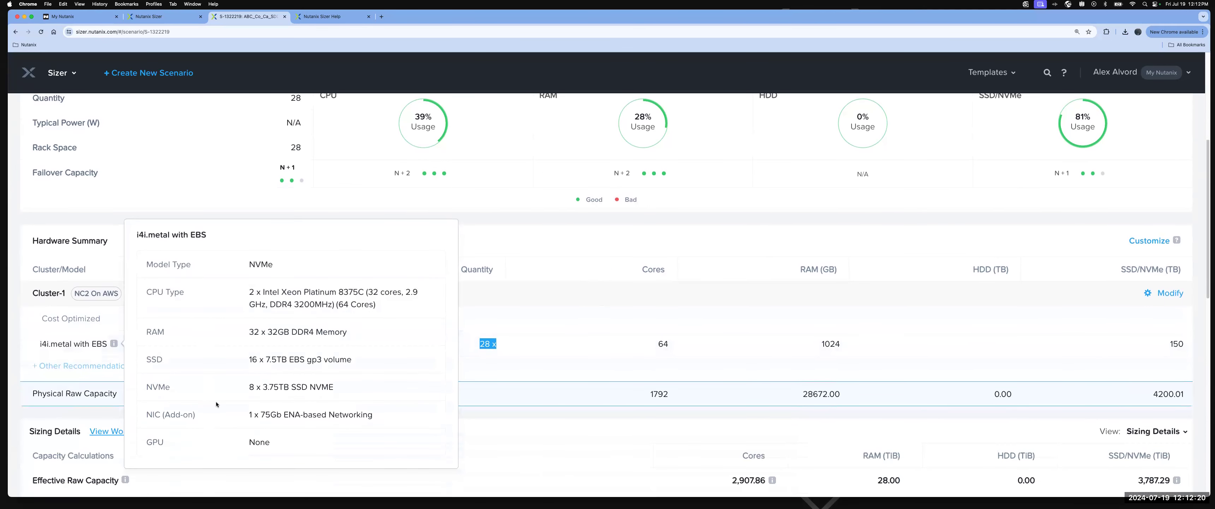
{"action": "left_click_drag", "start_coordinate": [249, 360], "coordinate": [350, 357]}
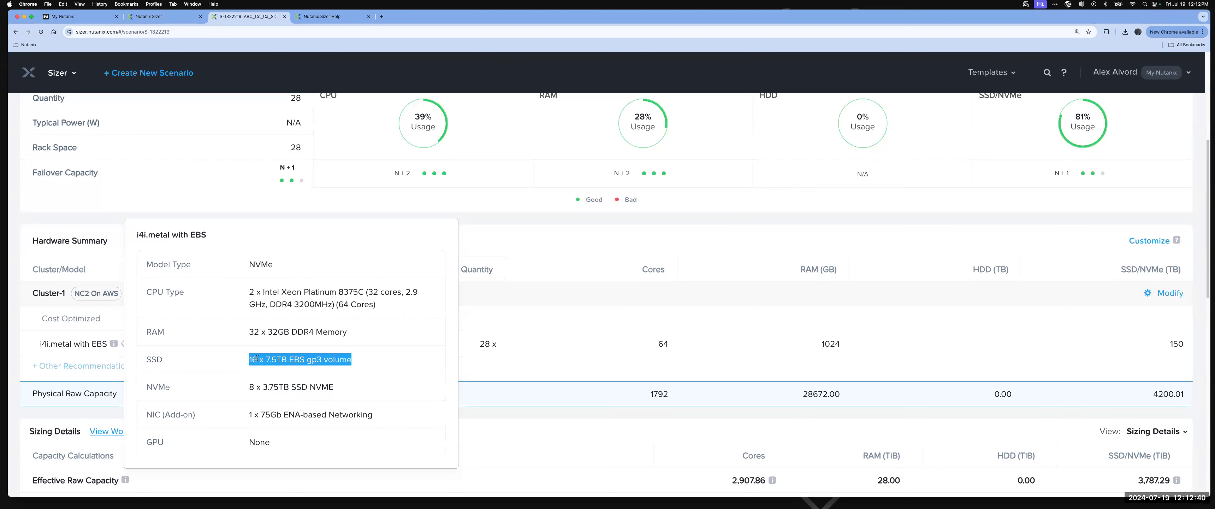
{"action": "left_click", "coordinate": [552, 368]}
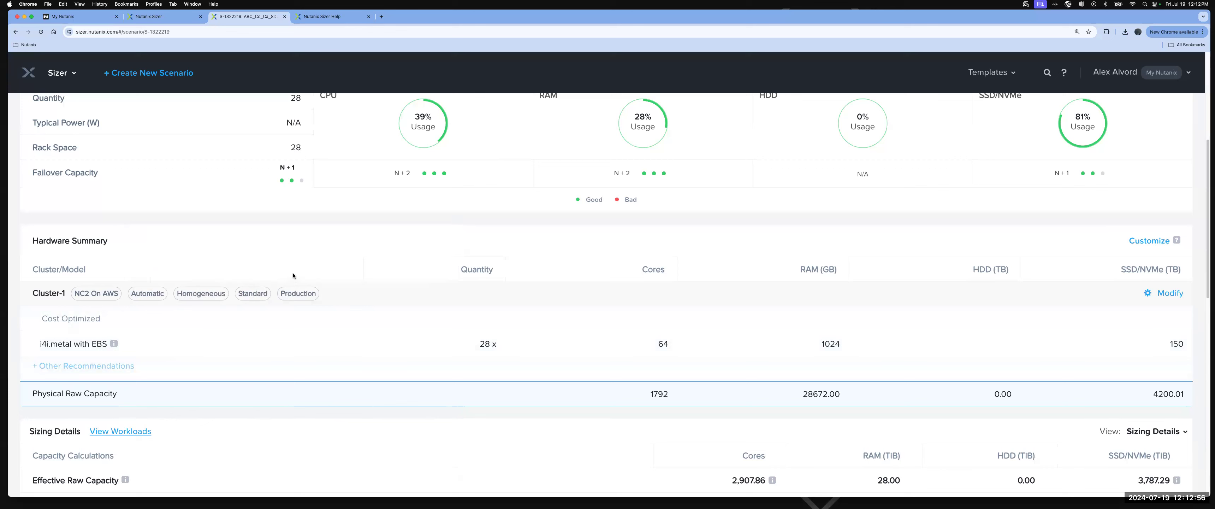
Step: Switch to the Sizer Help page
{"action": "left_click", "coordinate": [310, 16]}
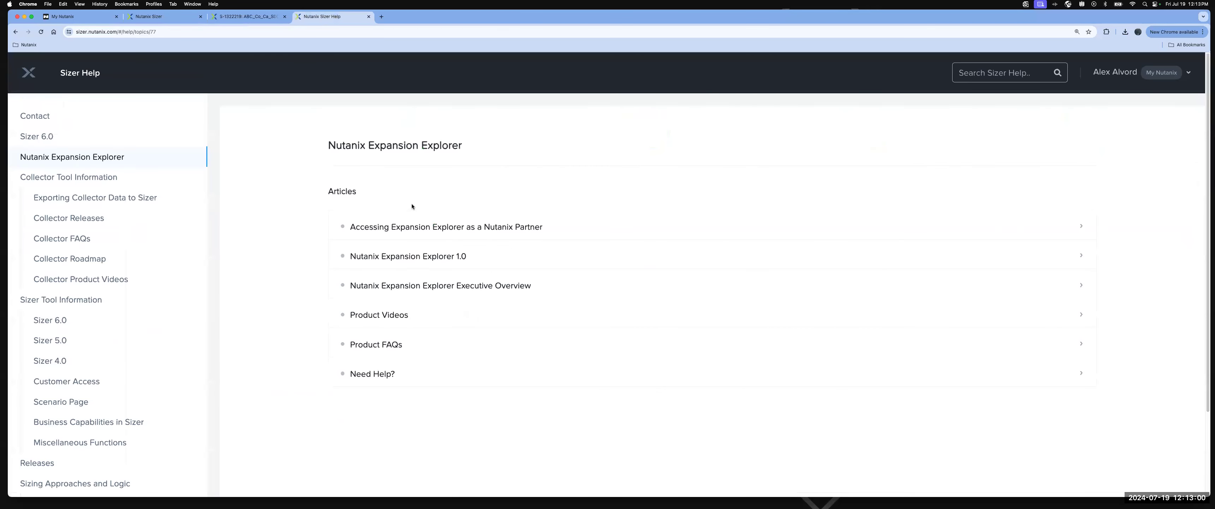